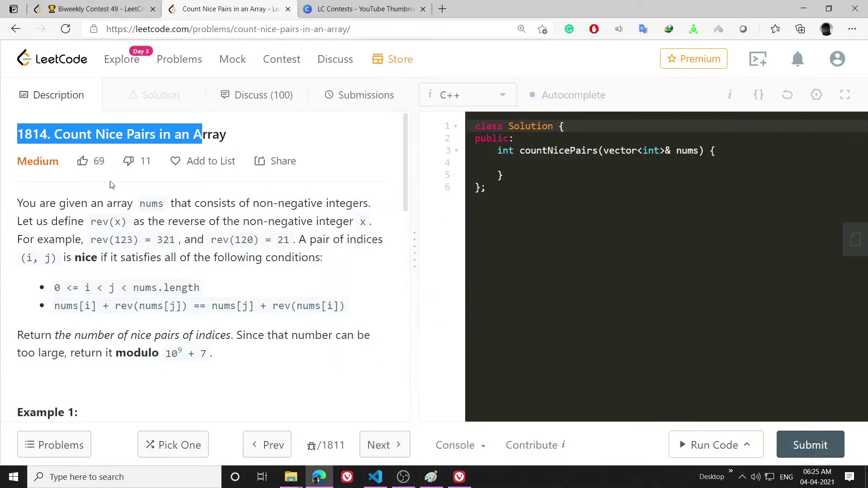
# Step: Highlight the problem title and the example input array in the statement
pyautogui.click(125, 217)
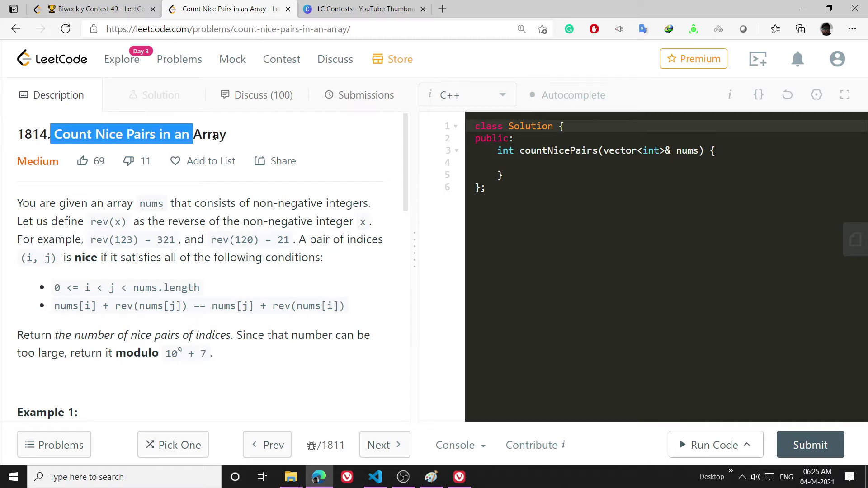
pyautogui.moveTo(50, 133); pyautogui.dragTo(256, 140)
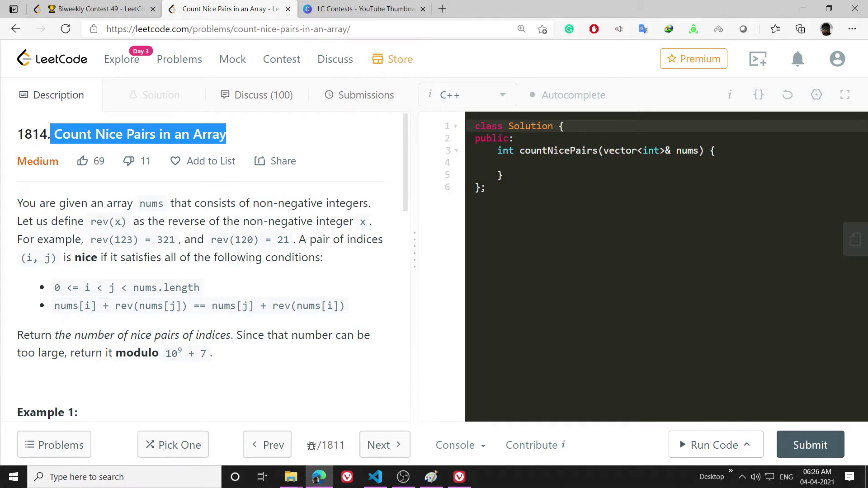
pyautogui.scroll(-1, 118, 221)
pyautogui.scroll(1, 119, 238)
pyautogui.scroll(-3, 120, 258)
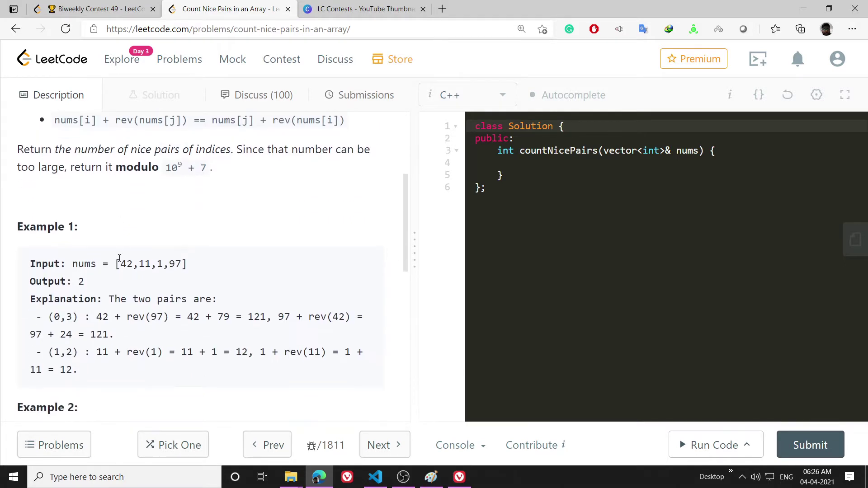
pyautogui.moveTo(118, 263); pyautogui.dragTo(216, 262)
pyautogui.click(200, 260)
pyautogui.scroll(1, 203, 224)
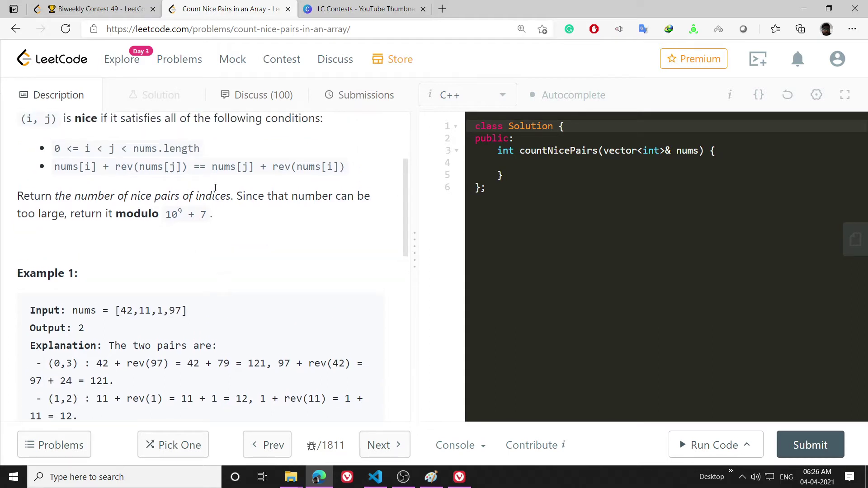
# Step: Highlight the index-ordering and equality conditions for nice pairs, then bring up the Paint sketch
pyautogui.moveTo(54, 148); pyautogui.dragTo(356, 168)
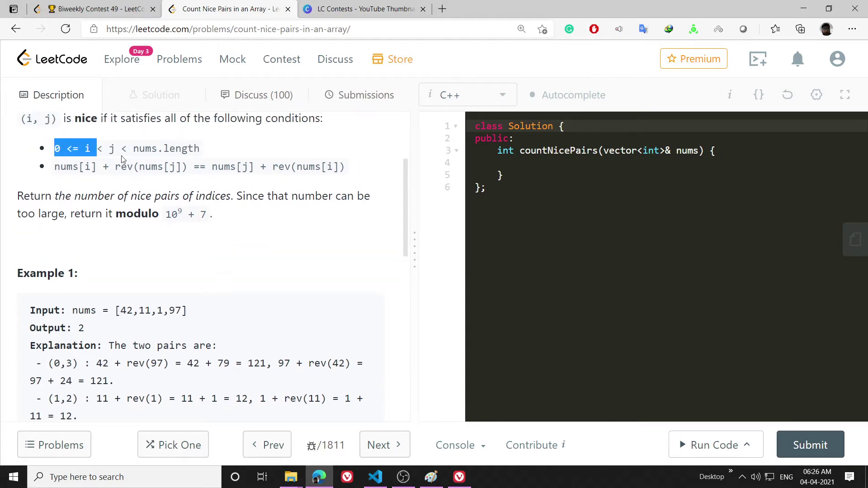
pyautogui.click(338, 169)
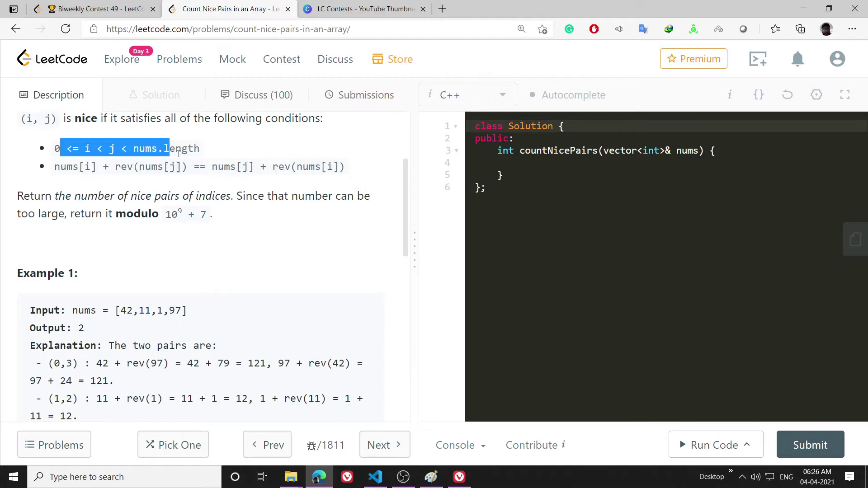
pyautogui.moveTo(58, 146); pyautogui.dragTo(198, 160)
pyautogui.moveTo(66, 168); pyautogui.dragTo(354, 172)
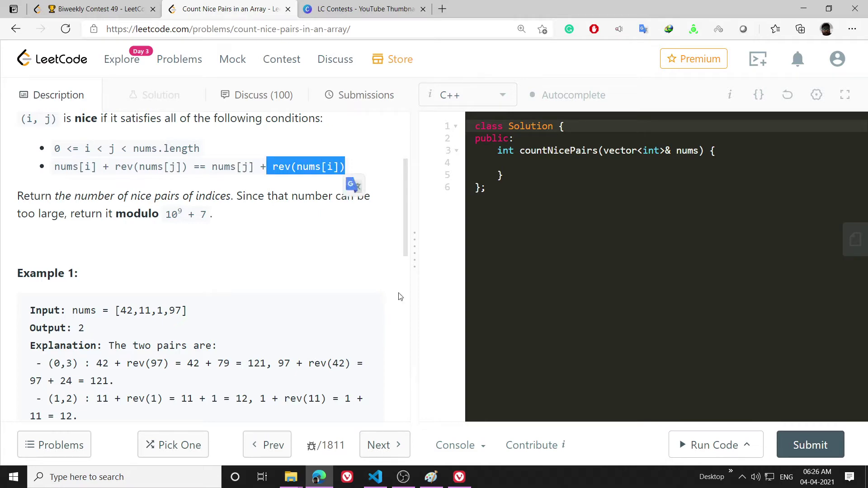
pyautogui.click(428, 478)
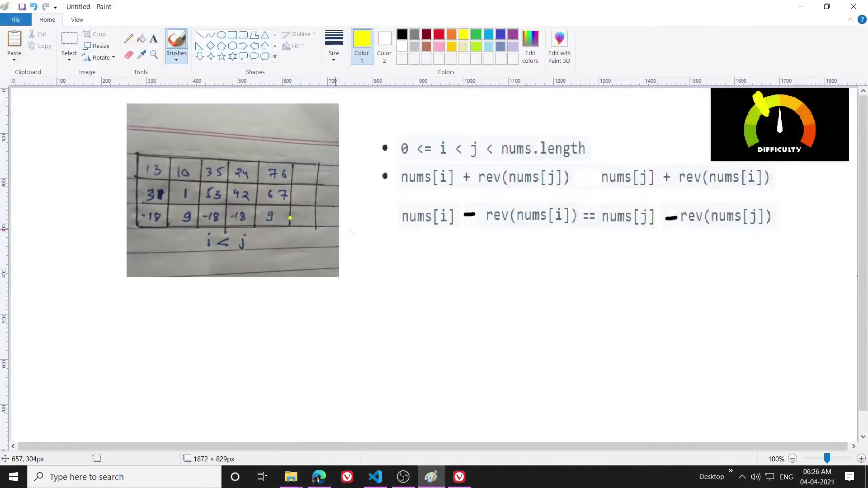
# Step: In red, tick the first two table rows and the second condition bullet
pyautogui.click(439, 33)
pyautogui.moveTo(124, 167); pyautogui.dragTo(135, 153)
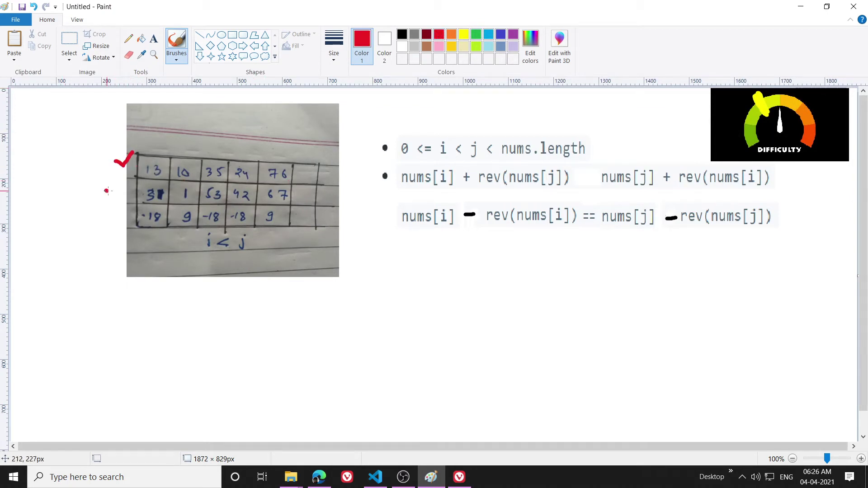
pyautogui.moveTo(106, 190); pyautogui.dragTo(127, 181)
pyautogui.moveTo(359, 172); pyautogui.dragTo(398, 167)
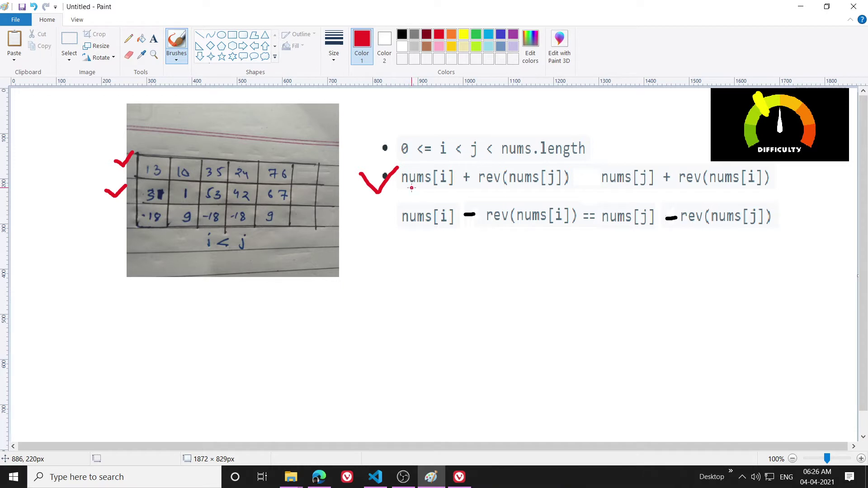
# Step: Underline the condition terms, circle nums[i] - rev(nums[i]), and undo the extra loop and slash
pyautogui.moveTo(410, 191)
pyautogui.mouseDown()
pyautogui.moveTo(566, 190)
pyautogui.moveTo(591, 175)
pyautogui.moveTo(646, 192)
pyautogui.mouseUp()
pyautogui.moveTo(708, 190); pyautogui.dragTo(738, 190)
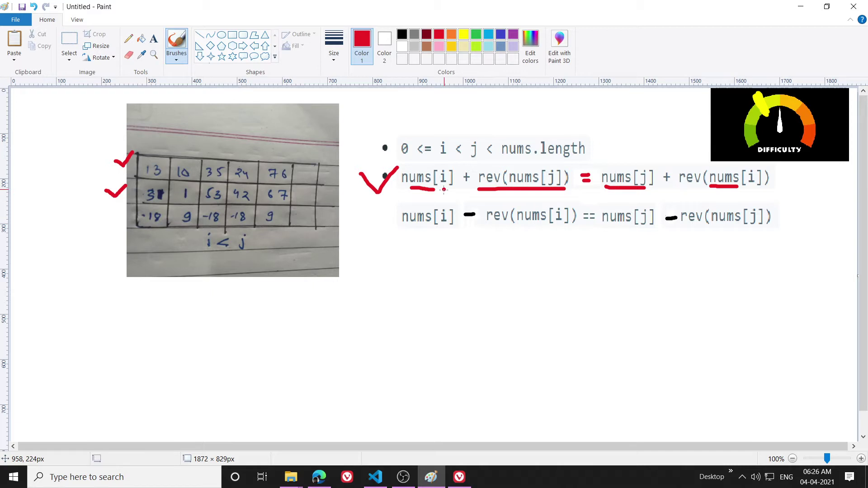
pyautogui.moveTo(392, 228)
pyautogui.mouseDown()
pyautogui.moveTo(432, 248)
pyautogui.moveTo(453, 241)
pyautogui.mouseUp()
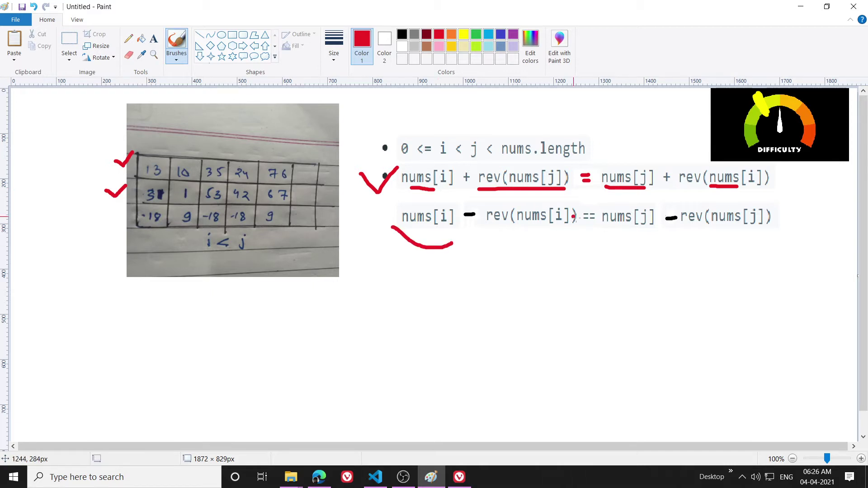
pyautogui.moveTo(578, 219)
pyautogui.mouseDown()
pyautogui.moveTo(421, 198)
pyautogui.moveTo(565, 198)
pyautogui.moveTo(582, 220)
pyautogui.mouseUp()
pyautogui.moveTo(616, 200); pyautogui.dragTo(598, 228)
pyautogui.hotkey('ctrl', 'z')
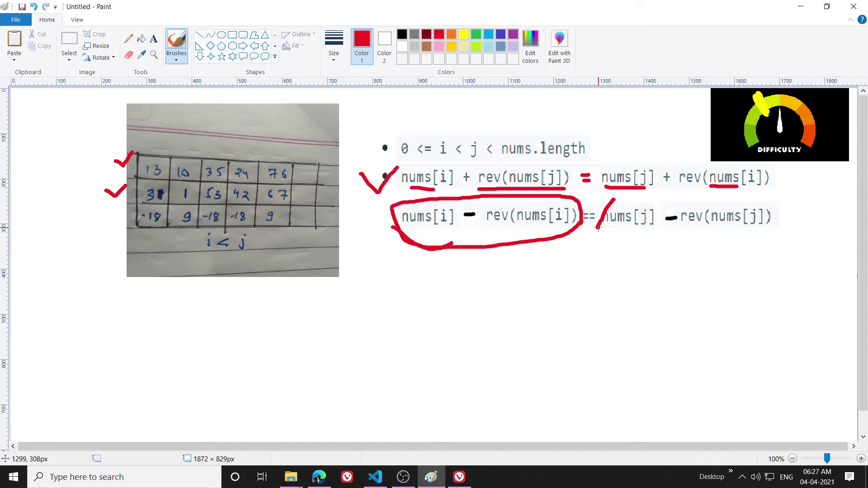
pyautogui.hotkey('ctrl', 'z')
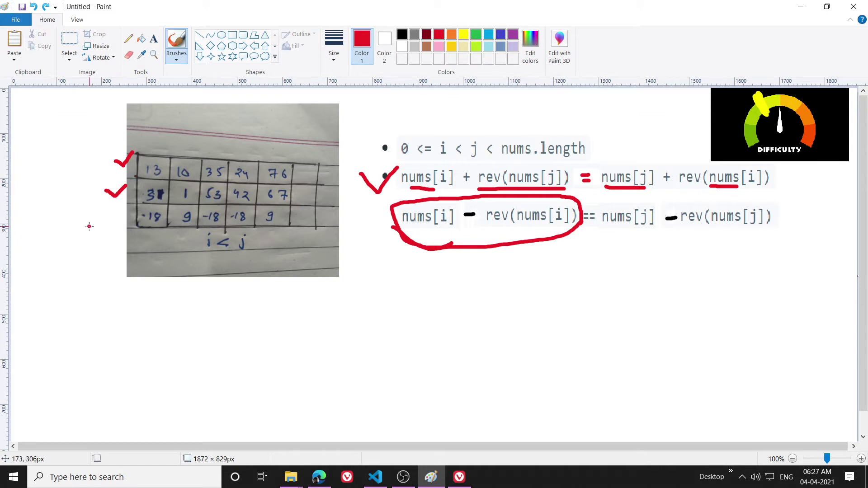
# Step: Tick the third row, underline inside the circled nums[i] - rev(nums[i]), and underline the bottom row
pyautogui.moveTo(89, 226); pyautogui.dragTo(126, 213)
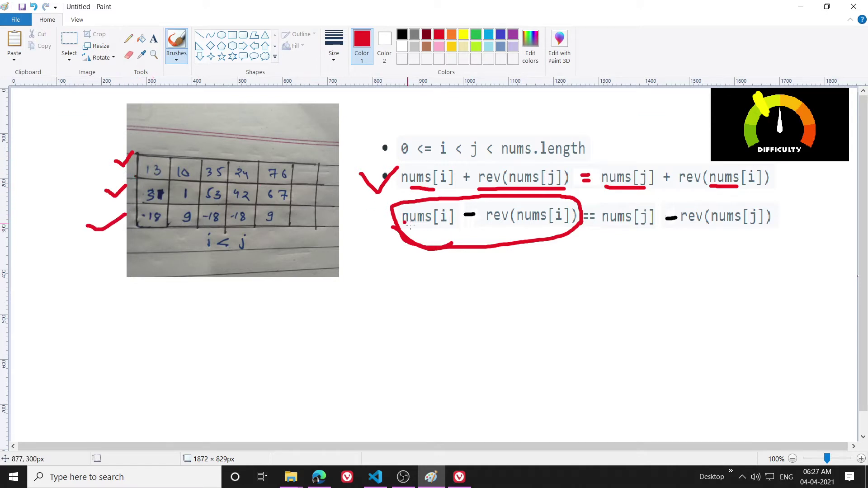
pyautogui.moveTo(401, 226); pyautogui.dragTo(569, 229)
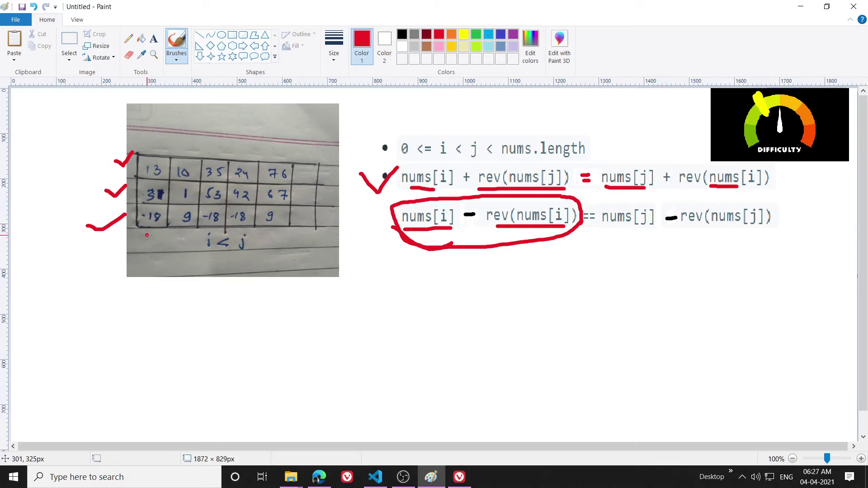
pyautogui.moveTo(146, 235); pyautogui.dragTo(157, 226)
pyautogui.moveTo(140, 232); pyautogui.dragTo(305, 224)
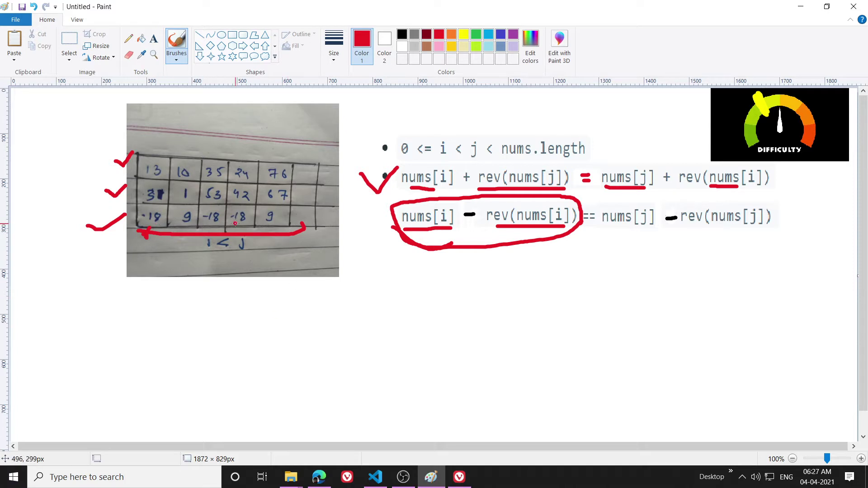
# Step: Write Mp, draw an arrow up to the table, and underline the i < j labels
pyautogui.moveTo(352, 328)
pyautogui.mouseDown()
pyautogui.moveTo(352, 283)
pyautogui.moveTo(412, 336)
pyautogui.mouseUp()
pyautogui.moveTo(401, 294); pyautogui.dragTo(410, 309)
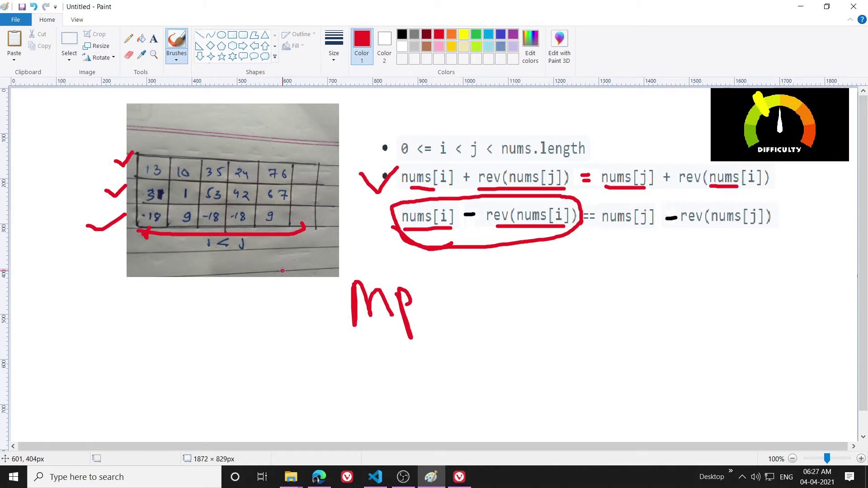
pyautogui.moveTo(280, 279)
pyautogui.mouseDown()
pyautogui.moveTo(276, 247)
pyautogui.moveTo(285, 258)
pyautogui.mouseUp()
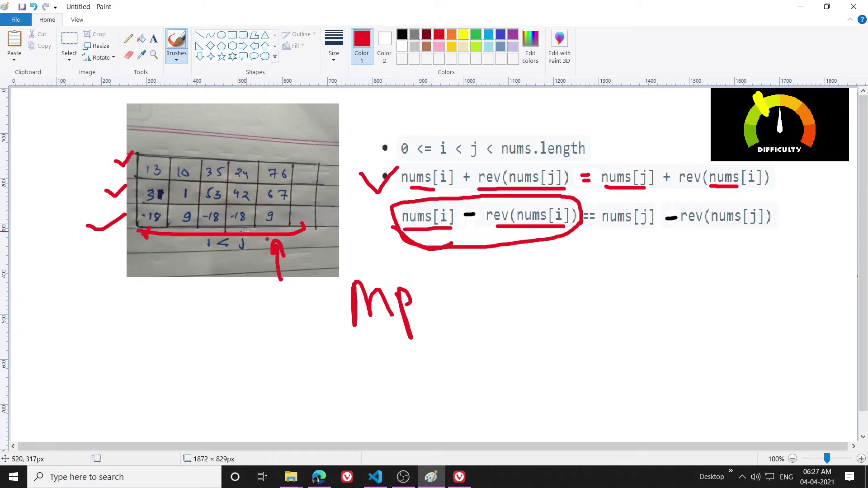
pyautogui.moveTo(201, 246); pyautogui.dragTo(248, 250)
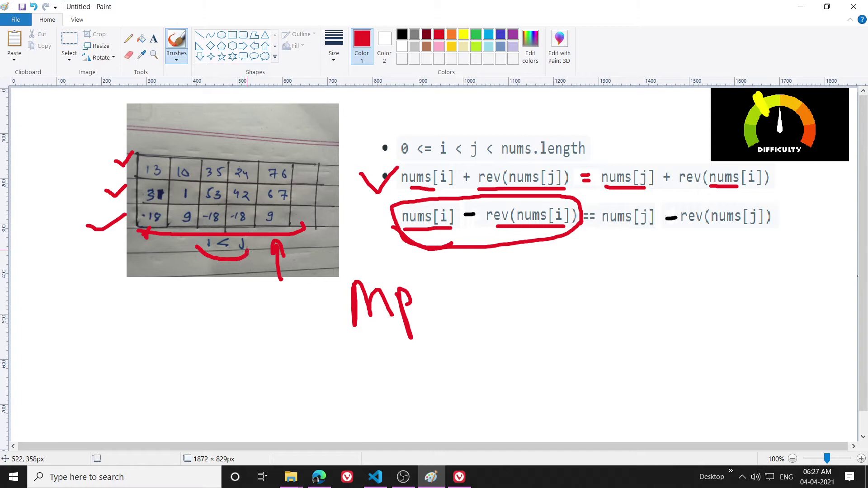
pyautogui.moveTo(446, 154); pyautogui.dragTo(473, 157)
pyautogui.moveTo(237, 235); pyautogui.dragTo(302, 234)
pyautogui.moveTo(208, 231)
pyautogui.mouseDown()
pyautogui.moveTo(208, 249)
pyautogui.moveTo(237, 229)
pyautogui.mouseUp()
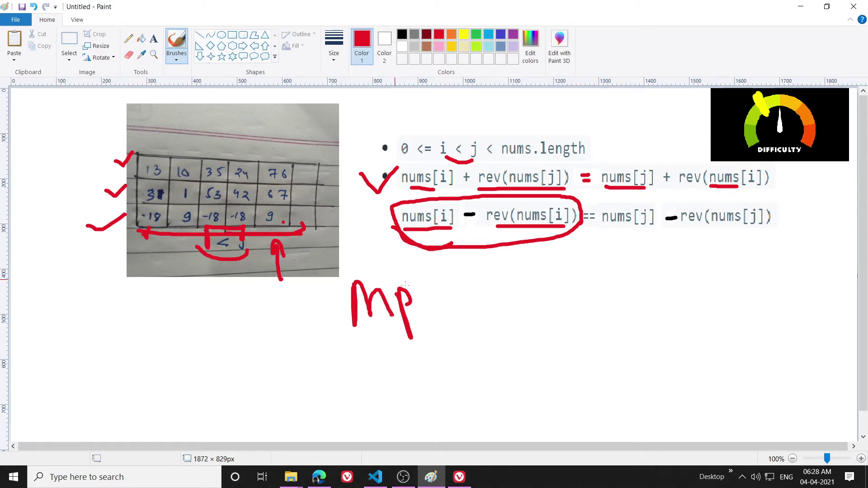
# Step: Draw and circle four tally marks beside Mp, then return to the LeetCode editor
pyautogui.moveTo(536, 293); pyautogui.dragTo(536, 327)
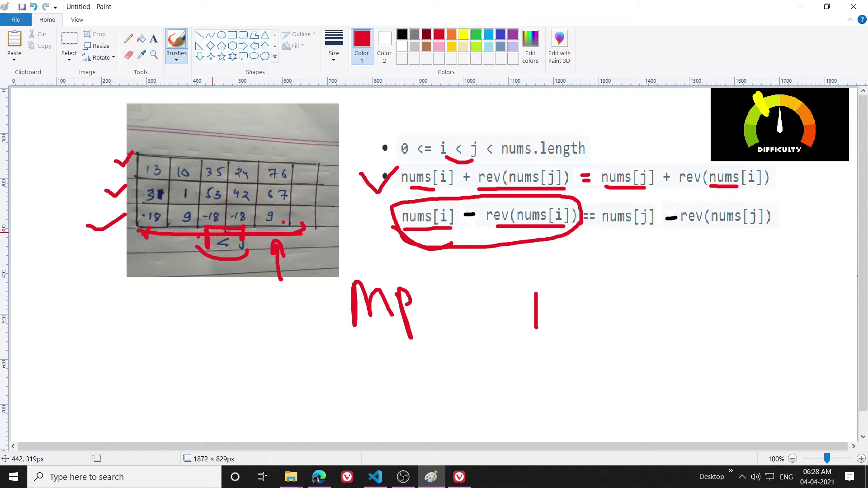
pyautogui.moveTo(186, 225); pyautogui.dragTo(187, 251)
pyautogui.click(259, 216)
pyautogui.moveTo(544, 293); pyautogui.dragTo(545, 327)
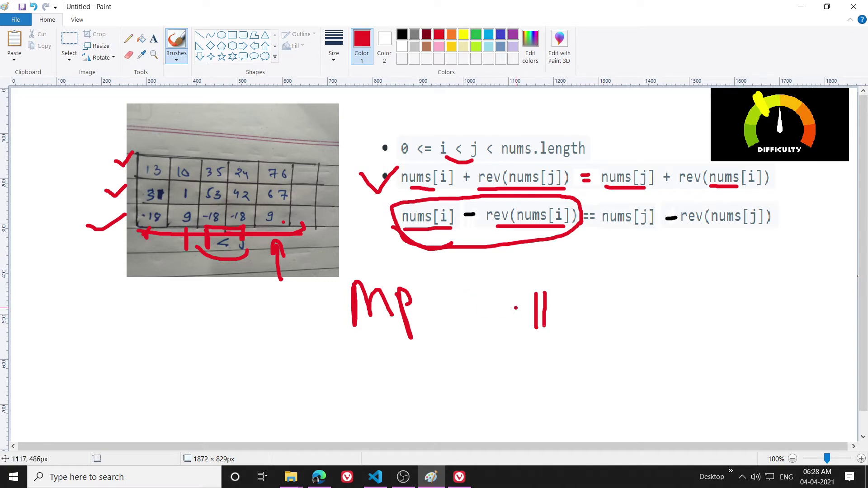
pyautogui.moveTo(151, 231)
pyautogui.mouseDown()
pyautogui.moveTo(152, 263)
pyautogui.moveTo(146, 253)
pyautogui.mouseUp()
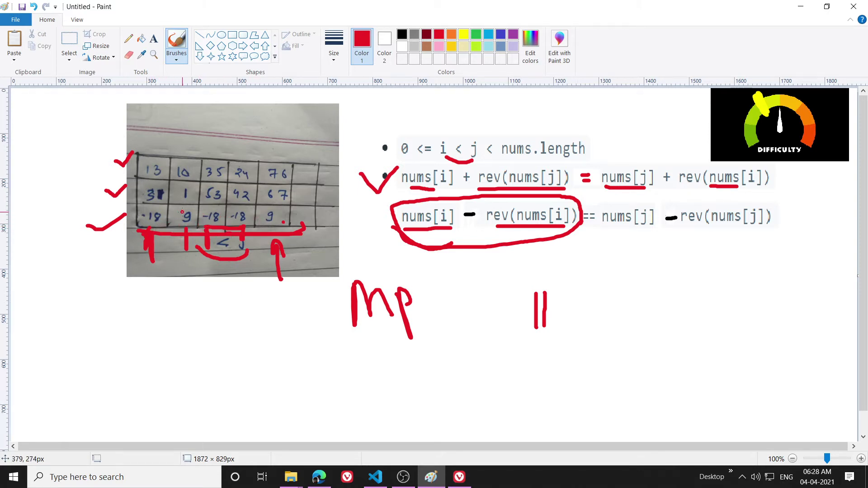
pyautogui.moveTo(554, 292)
pyautogui.mouseDown()
pyautogui.moveTo(556, 320)
pyautogui.moveTo(568, 320)
pyautogui.mouseUp()
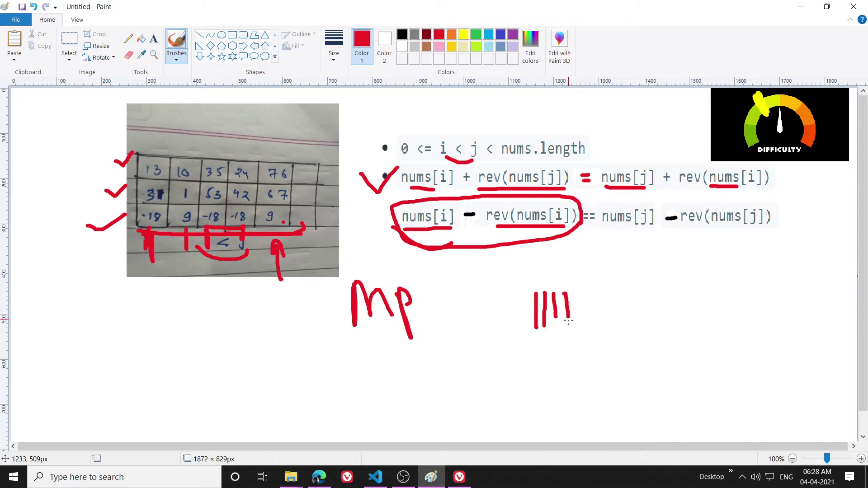
pyautogui.moveTo(497, 277); pyautogui.dragTo(506, 275)
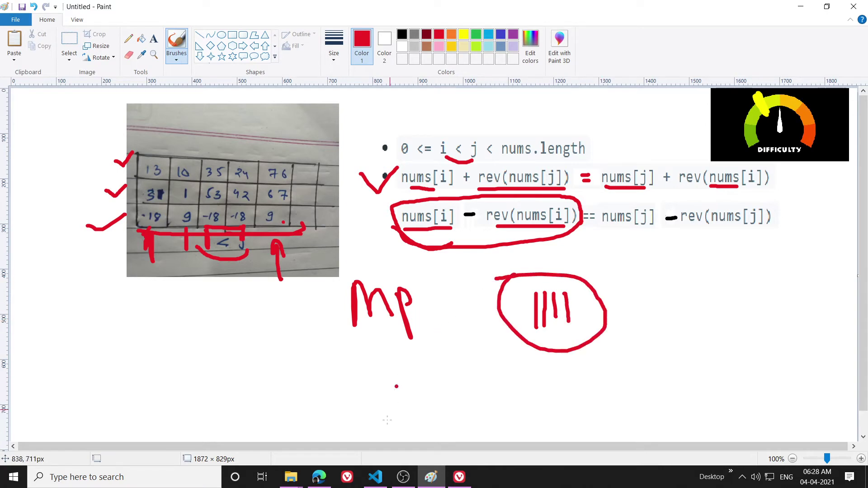
pyautogui.moveTo(318, 477)
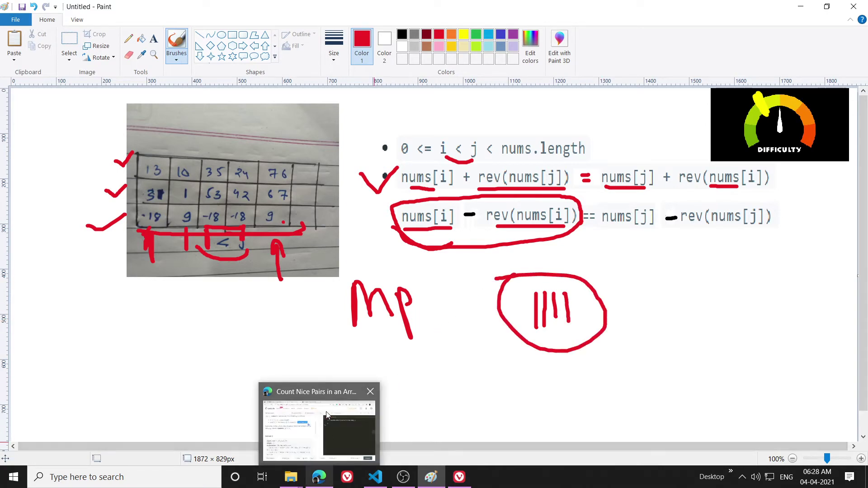
pyautogui.click(301, 440)
pyautogui.click(451, 162)
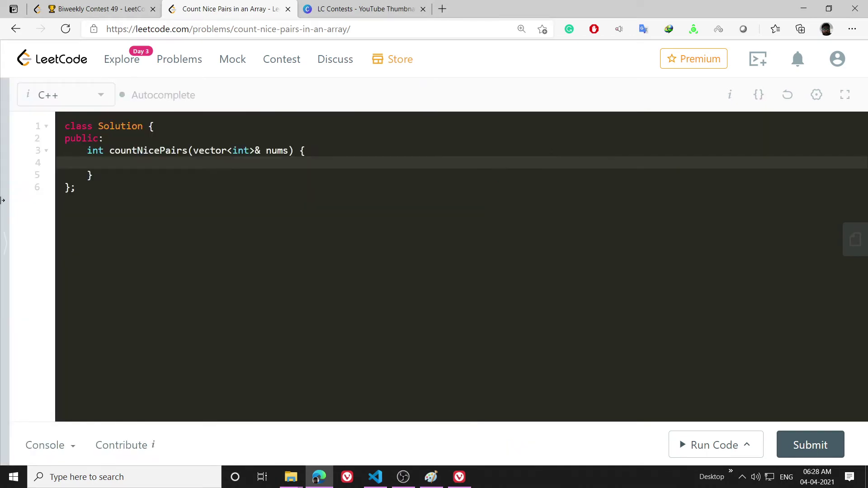
# Step: Set the code editor font size to 16px in Editor settings
pyautogui.click(816, 95)
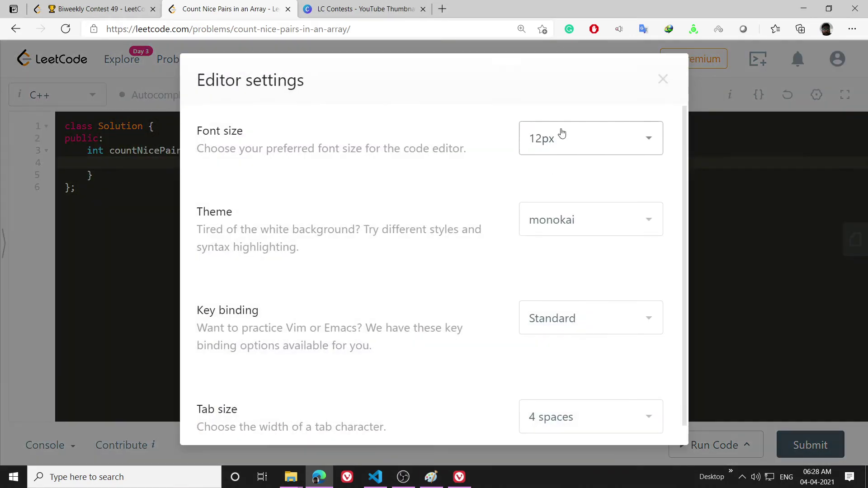
pyautogui.click(561, 134)
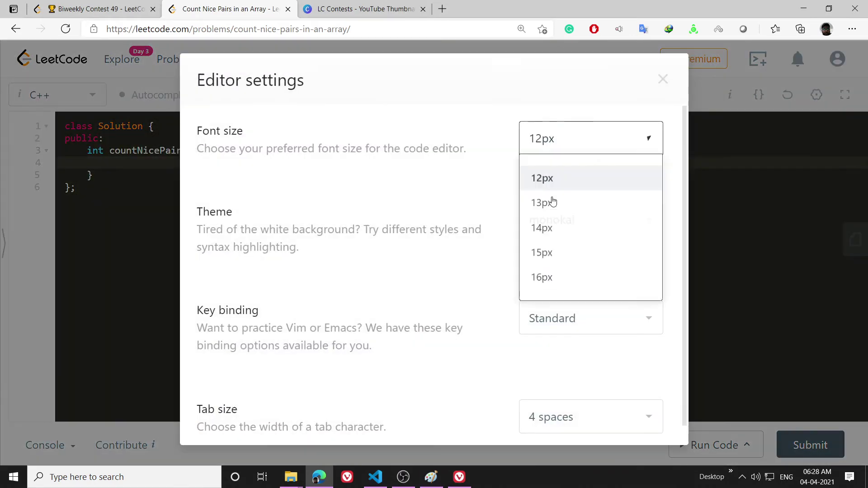
pyautogui.click(553, 284)
pyautogui.click(139, 170)
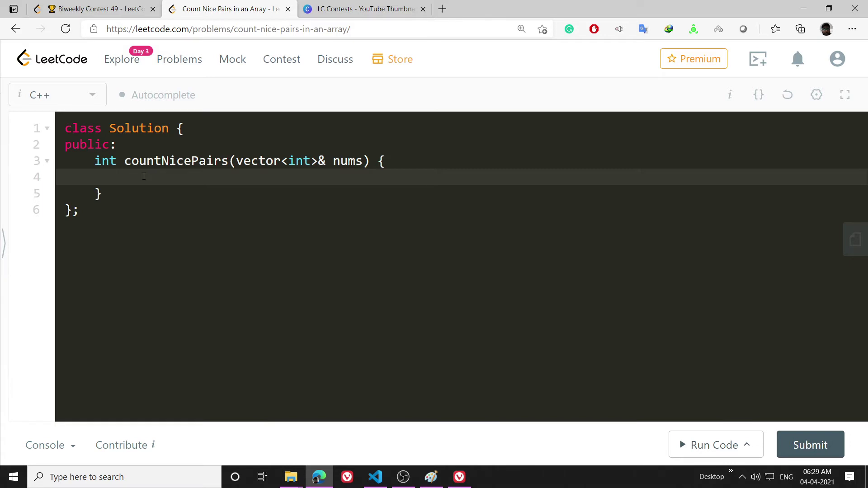
pyautogui.write('int n')
pyautogui.write('-nums.')
# Step: Fix the int n size declaration and check the 10^9 + 7 modulo in the description
pyautogui.press('BackSpace')
pyautogui.press('BackSpace')
pyautogui.press('BackSpace')
pyautogui.press('BackSpace')
pyautogui.press('BackSpace')
pyautogui.press('BackSpace')
pyautogui.write('=nums.sizd')
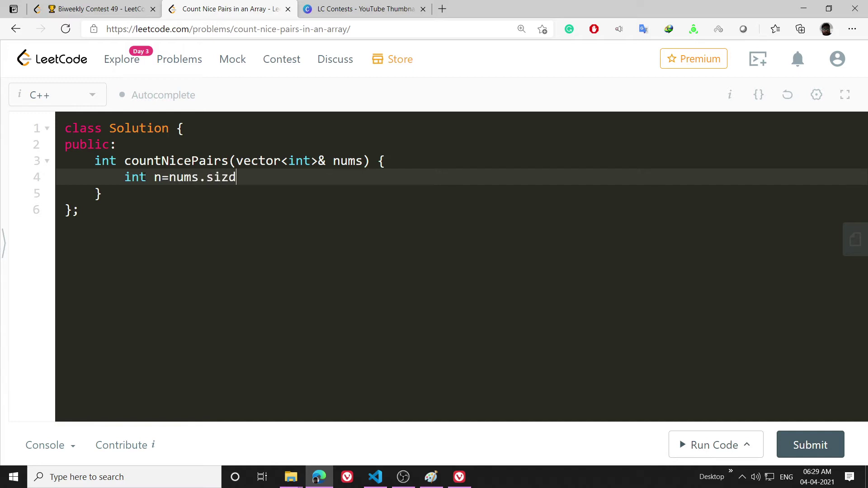
pyautogui.press('BackSpace')
pyautogui.write('e()')
pyautogui.press('BackSpace')
pyautogui.write(';')
pyautogui.press('Return')
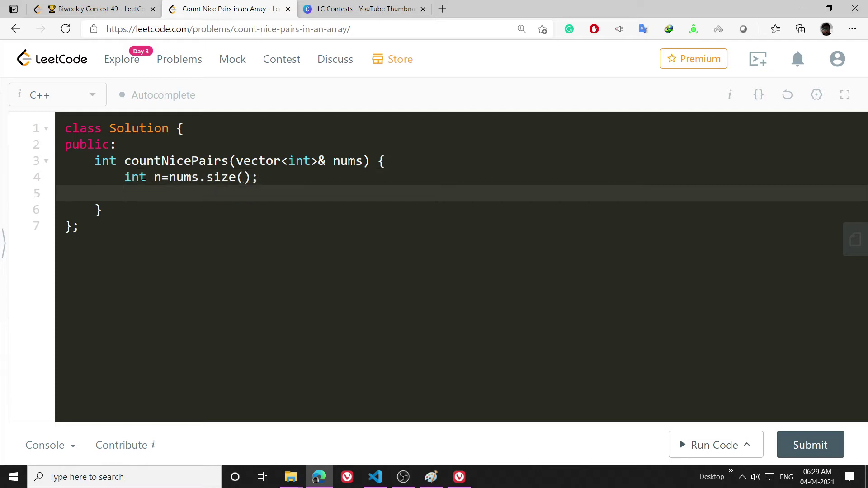
pyautogui.write('int')
pyautogui.click(3, 244)
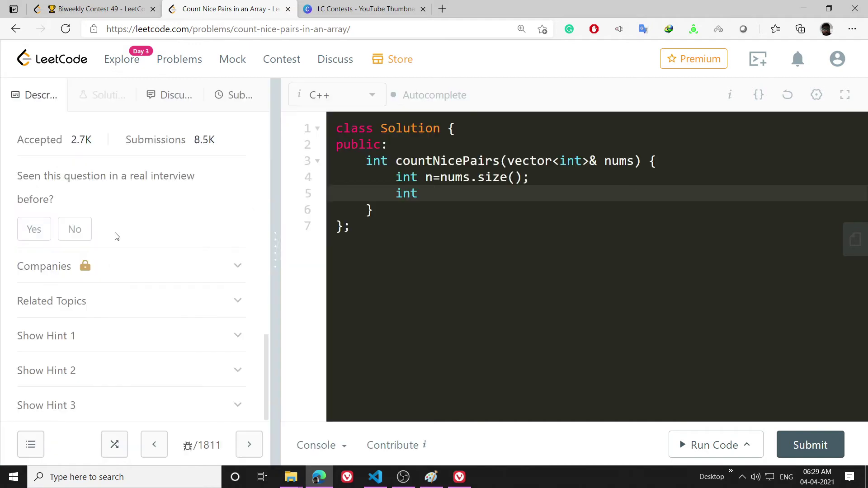
pyautogui.scroll(4, 119, 230)
pyautogui.scroll(1, 123, 218)
pyautogui.scroll(3, 120, 197)
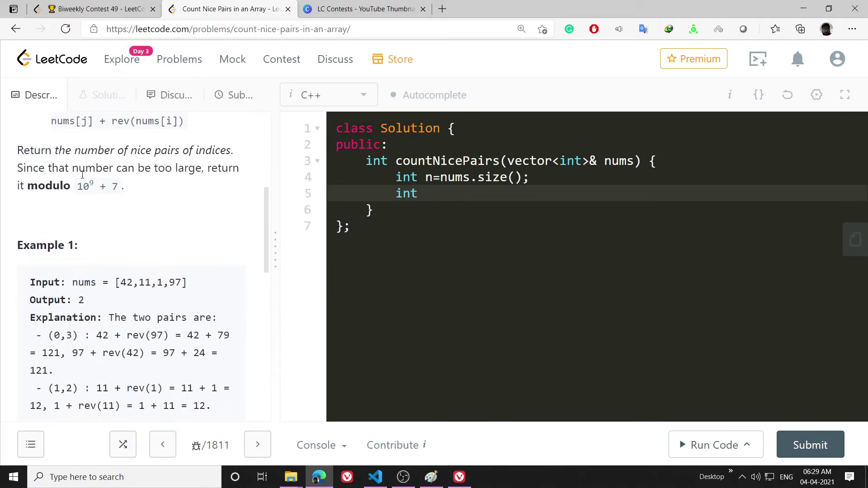
pyautogui.moveTo(83, 186); pyautogui.dragTo(128, 187)
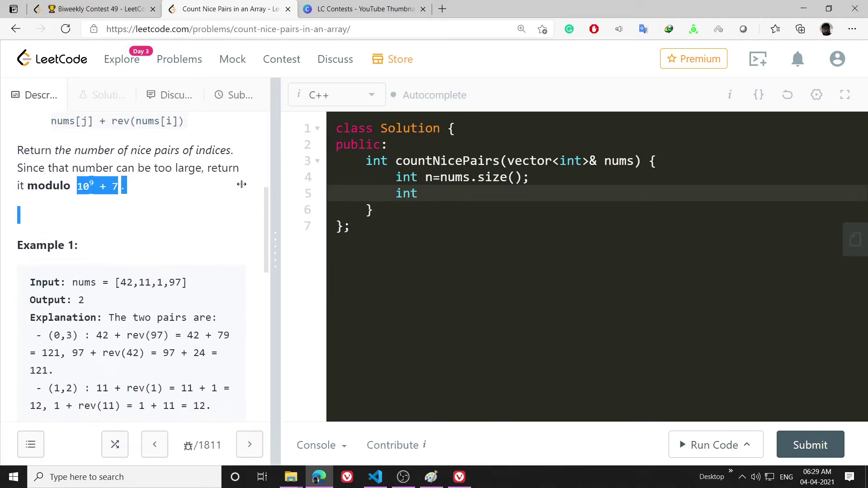
pyautogui.moveTo(241, 184); pyautogui.dragTo(175, 191)
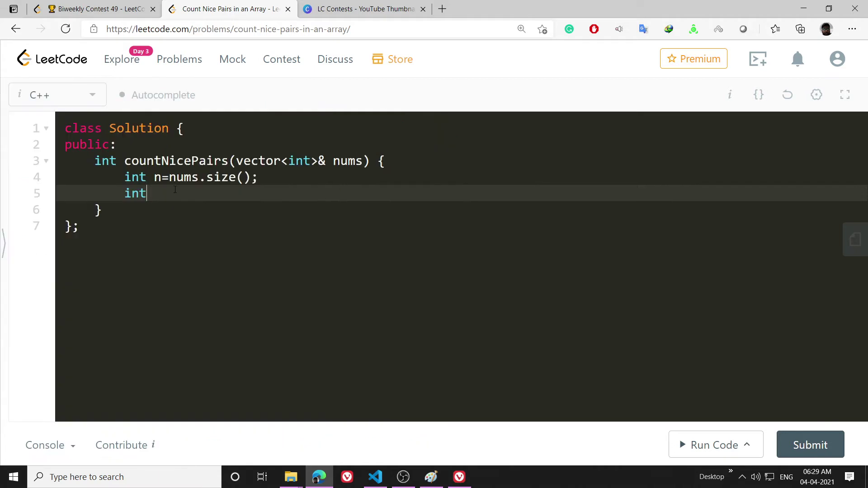
pyautogui.write(' M=')
pyautogui.write('1e9 +')
pyautogui.write('7;')
# Step: Declare M=1e9+7, res=0 and unordered_map<int,int> mp, then glance at the Paint sketch
pyautogui.press('Return')
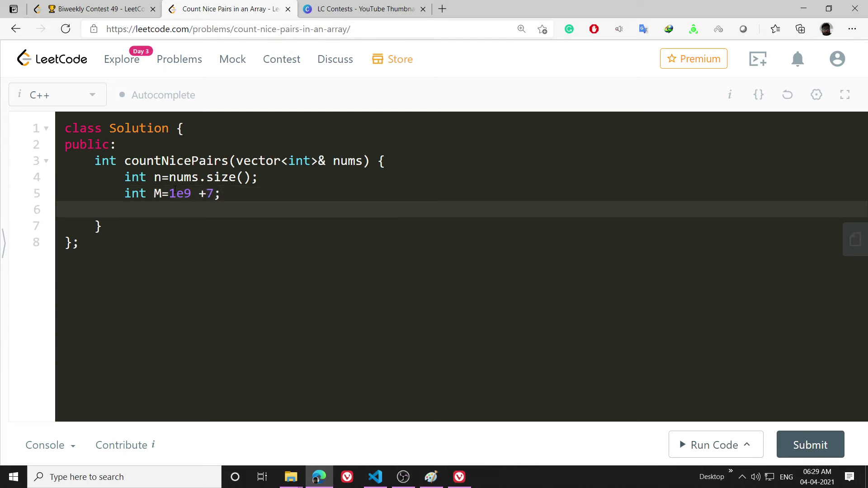
pyautogui.write('int r')
pyautogui.write('es')
pyautogui.write('=0;')
pyautogui.press('Return')
pyautogui.write('u')
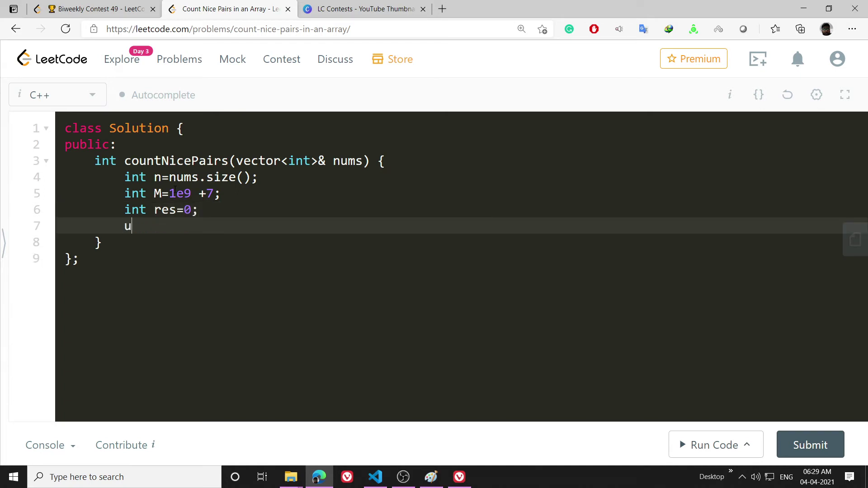
pyautogui.write('nordered_mo')
pyautogui.press('BackSpace')
pyautogui.write('a')
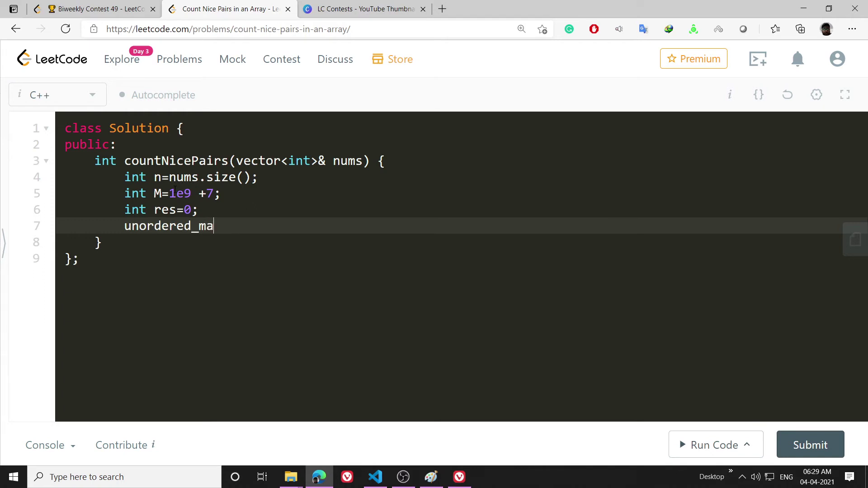
pyautogui.write('o')
pyautogui.press('BackSpace')
pyautogui.write('p')
pyautogui.write('<int,int>m')
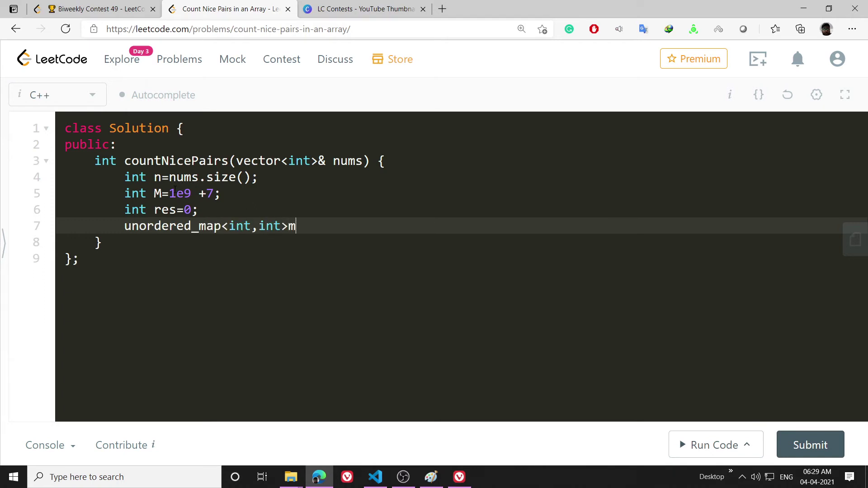
pyautogui.write('p;')
pyautogui.press('Return')
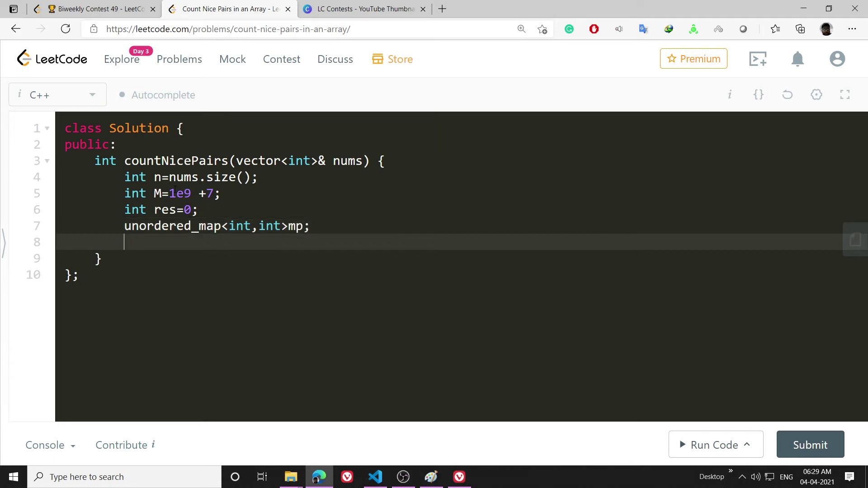
pyautogui.click(430, 477)
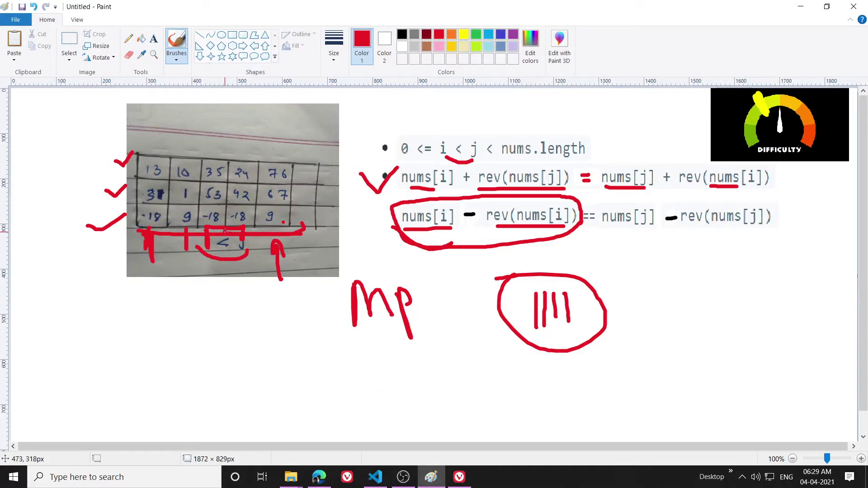
# Step: Write the loop header for(int i=n-1;i>=0;i--) with an opening brace block
pyautogui.click(800, 6)
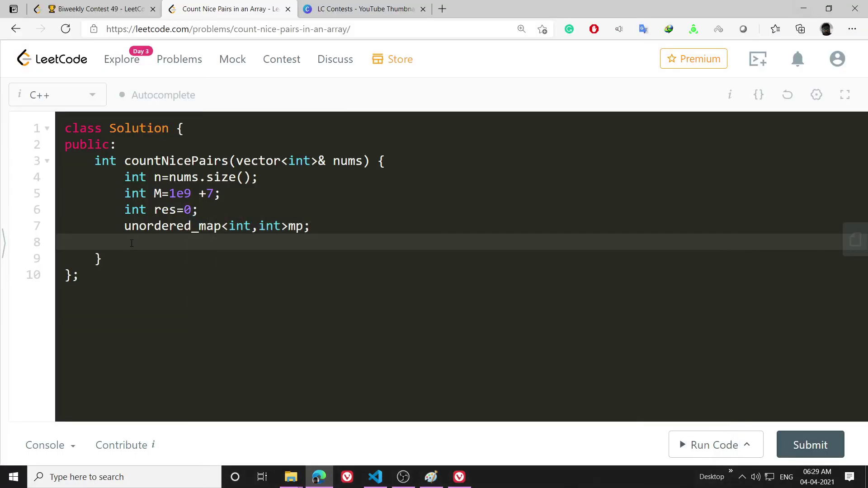
pyautogui.write('for')
pyautogui.write('(inti')
pyautogui.press('BackSpace')
pyautogui.write('i=0;')
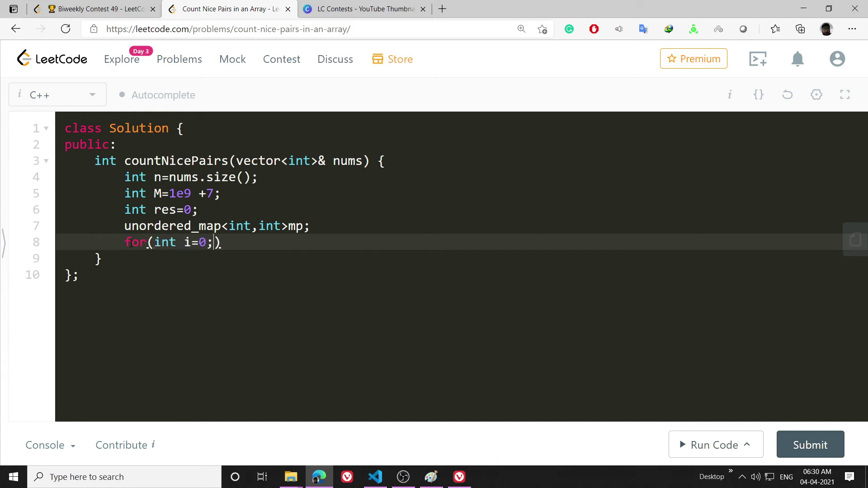
pyautogui.press('BackSpace')
pyautogui.press('BackSpace')
pyautogui.write('n-1;')
pyautogui.write('i>=0;')
pyautogui.write('i--)')
pyautogui.press('Return')
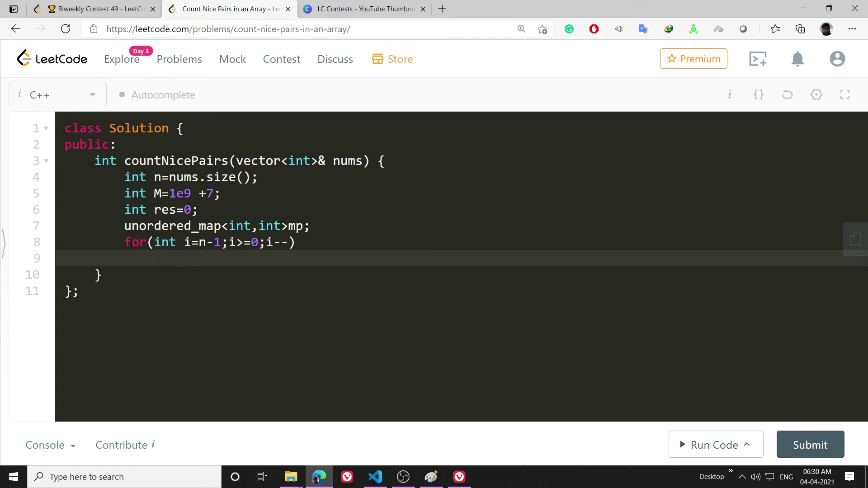
pyautogui.write('{')
pyautogui.press('Return')
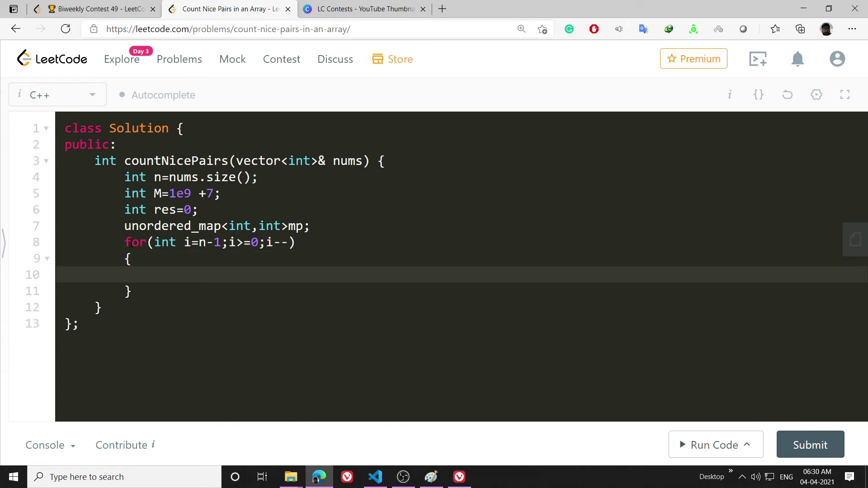
pyautogui.write('int ')
pyautogui.write('diff=n')
pyautogui.write('ums[i]')
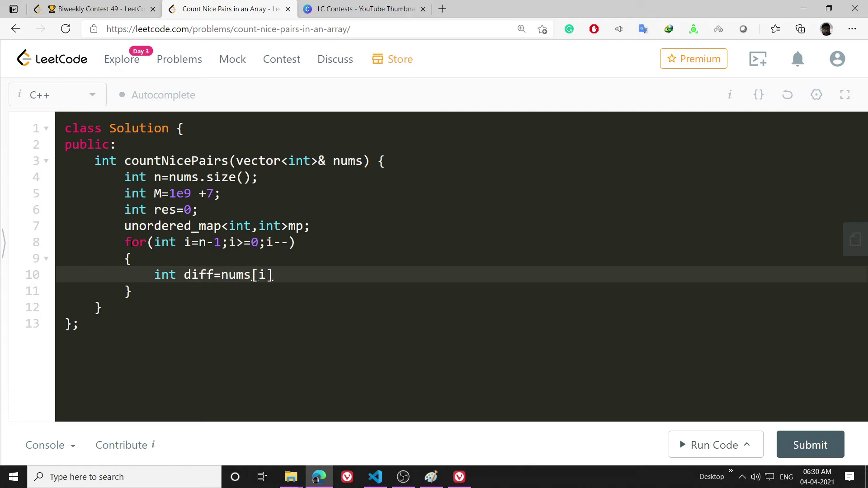
pyautogui.write('-revrse')
# Step: Compute int diff=nums[i]-reverse(nums[i]) in the loop body and compare it with the Paint sketch
pyautogui.press('BackSpace')
pyautogui.press('BackSpace')
pyautogui.press('BackSpace')
pyautogui.write('erse')
pyautogui.write('(nums[i')
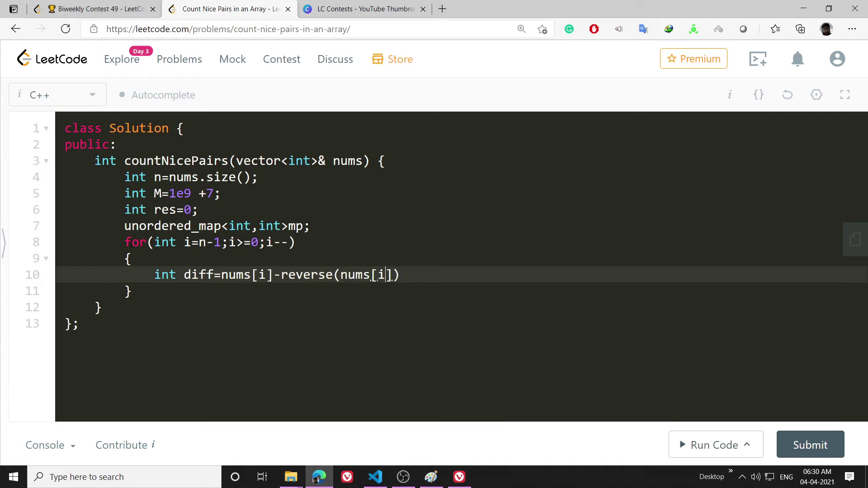
pyautogui.write(']);')
pyautogui.doubleClick(305, 275)
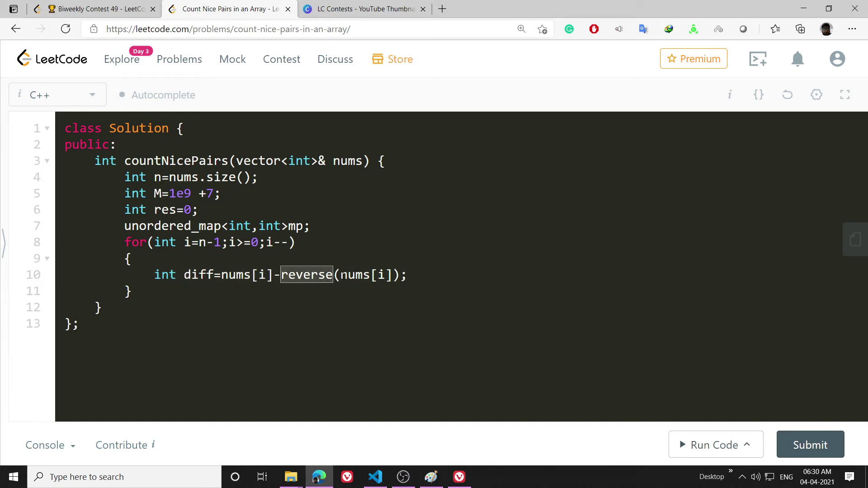
pyautogui.click(432, 478)
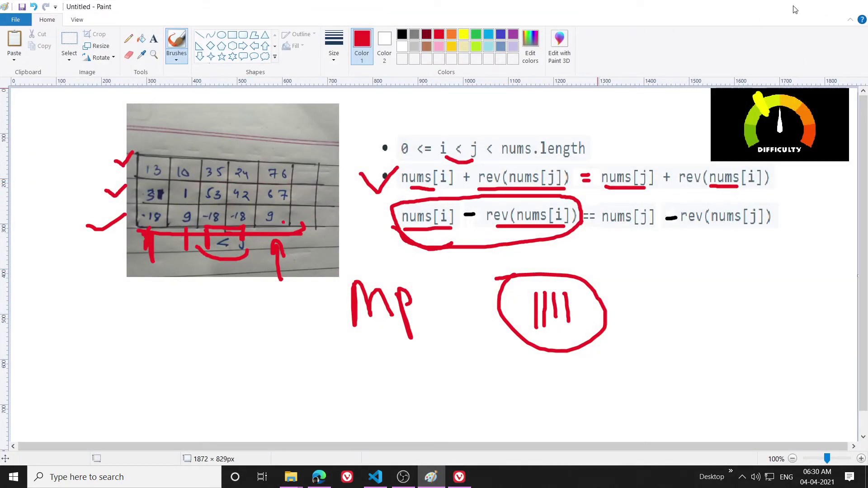
pyautogui.click(800, 6)
# Step: Add a reverse helper after public: that starts with int rev=0
pyautogui.click(135, 146)
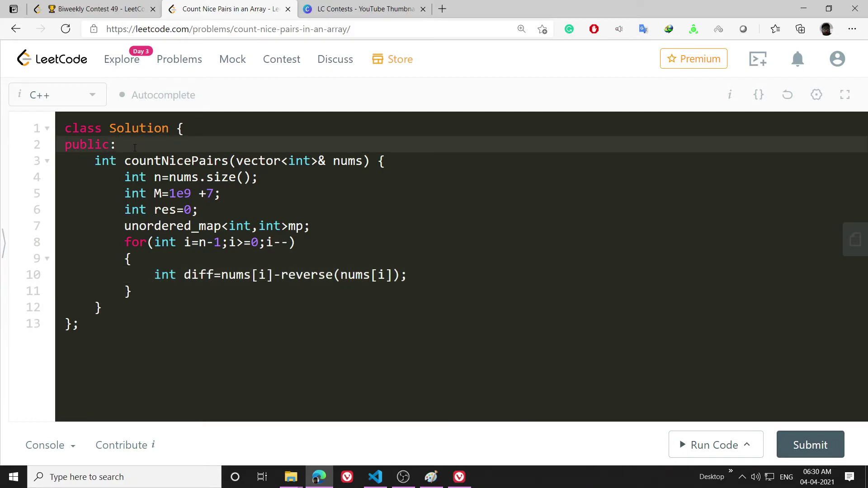
pyautogui.press('Return')
pyautogui.write('int r')
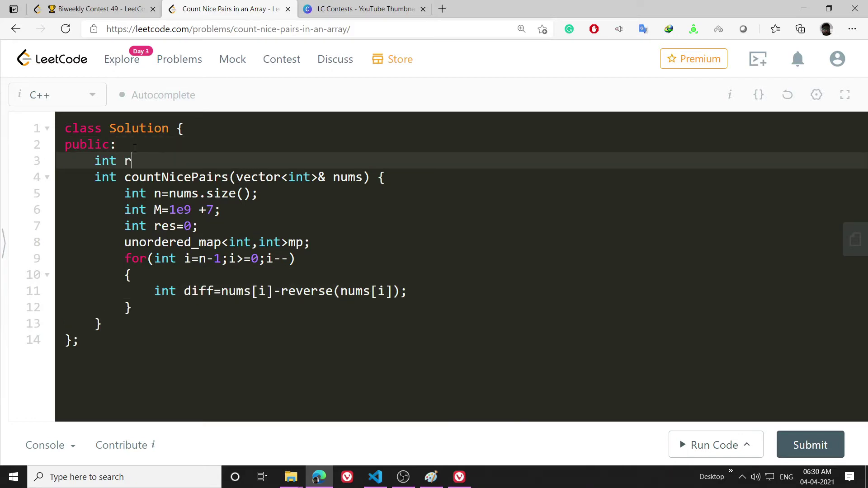
pyautogui.write('everse')
pyautogui.write('(int ')
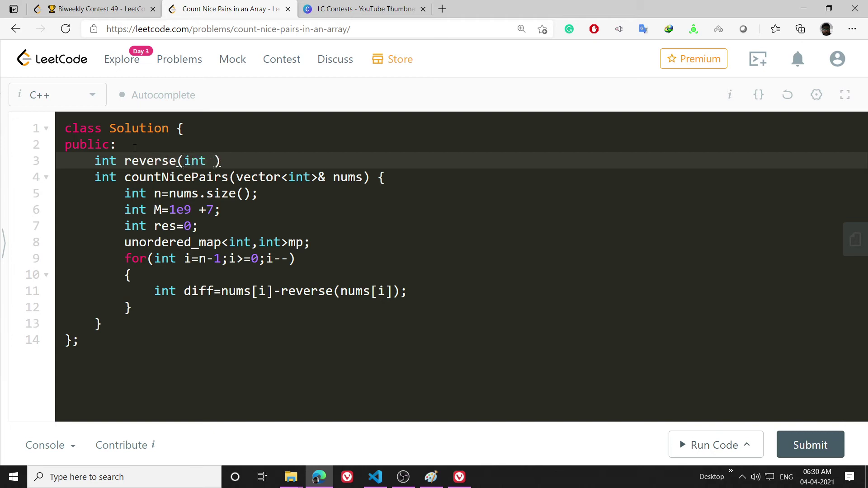
pyautogui.write('num)')
pyautogui.press('Return')
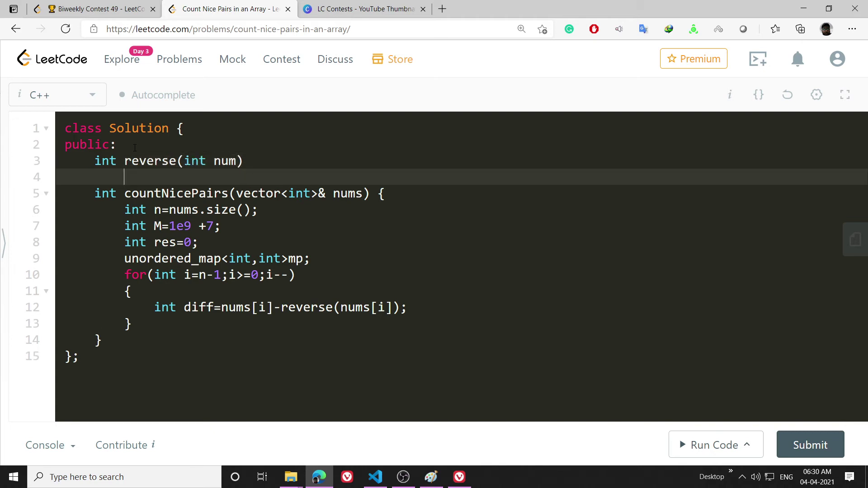
pyautogui.write('{')
pyautogui.press('Return')
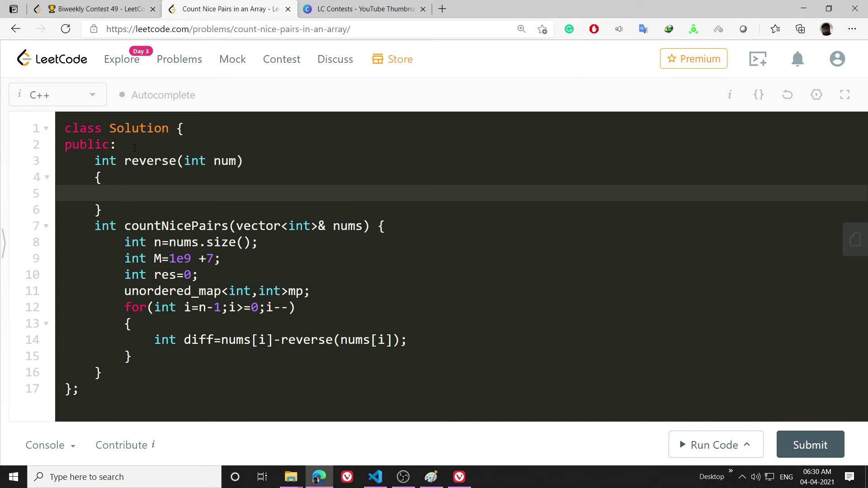
pyautogui.write('int rev')
pyautogui.write(';')
pyautogui.press('BackSpace')
pyautogui.write('=0;')
# Step: Build rev in a while(num) loop with rev=rev*10+num%10 and num=num/10, then return rev
pyautogui.press('Return')
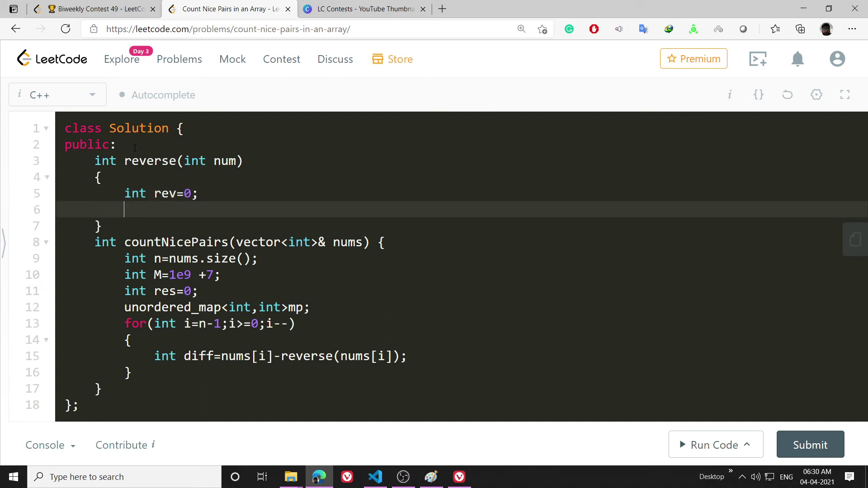
pyautogui.write('while')
pyautogui.write('(num')
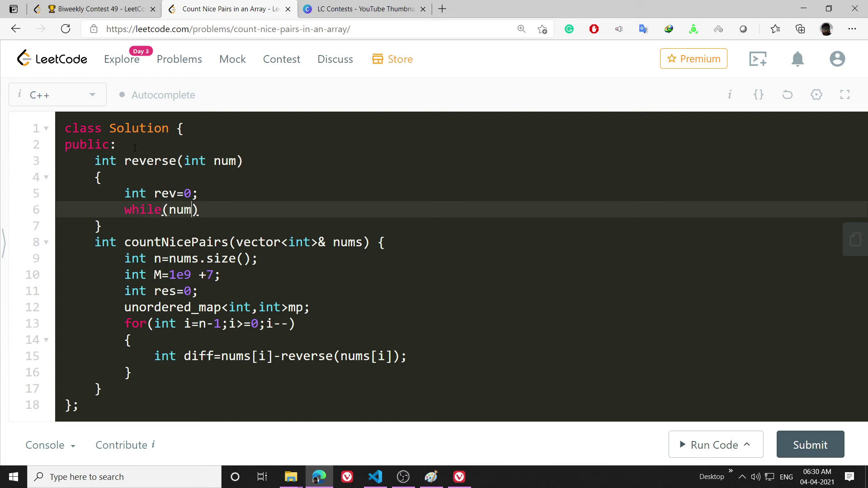
pyautogui.press('Return')
pyautogui.write('{')
pyautogui.press('Return')
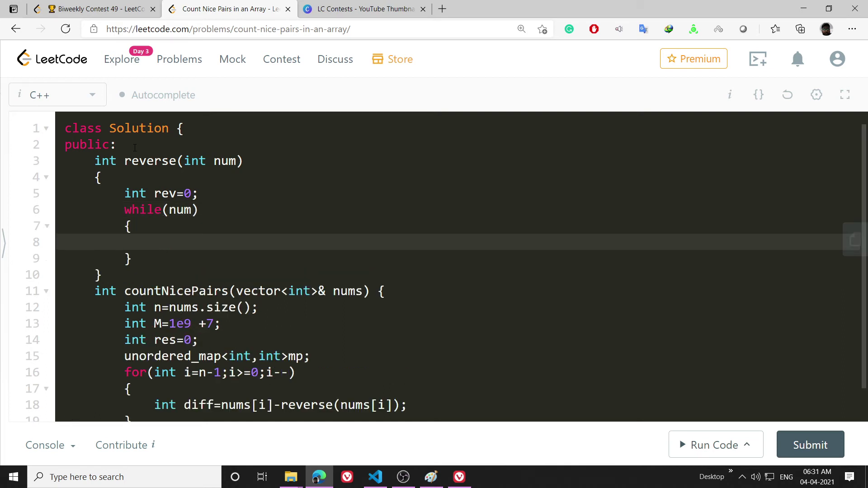
pyautogui.write('rev=r')
pyautogui.write('ev*10 ')
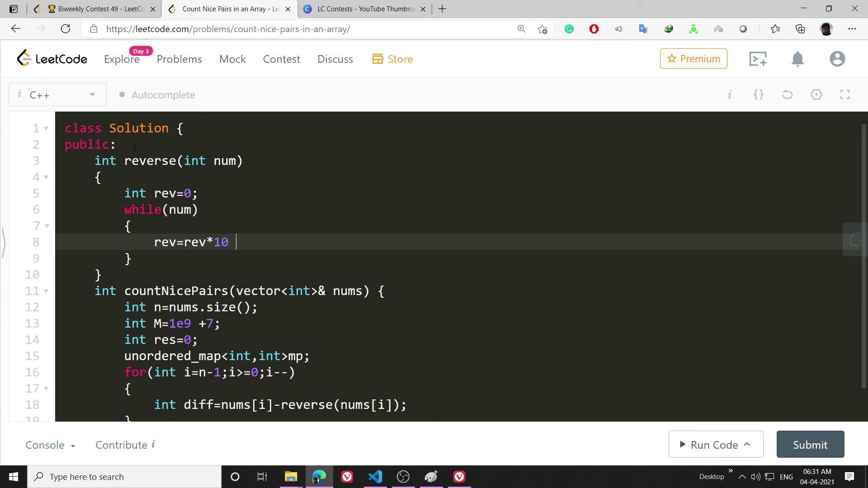
pyautogui.write('_')
pyautogui.press('BackSpace')
pyautogui.press('BackSpace')
pyautogui.write('+ num')
pyautogui.write('%10')
pyautogui.write(';')
pyautogui.press('Return')
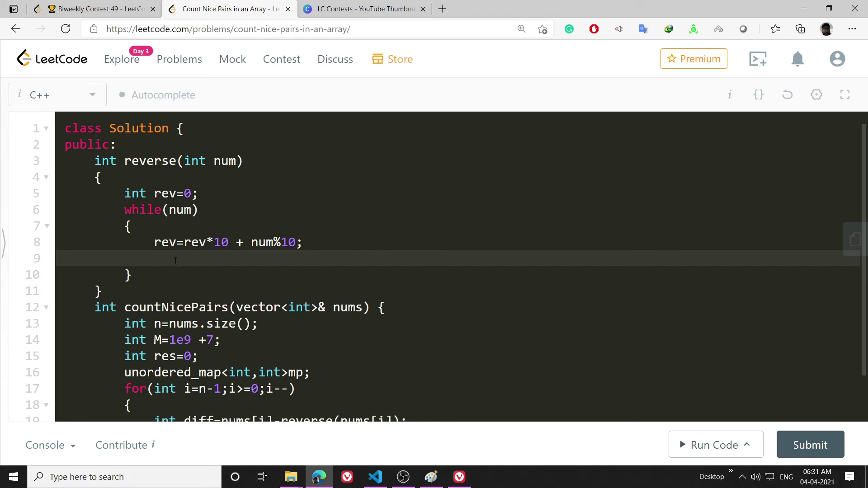
pyautogui.write('num')
pyautogui.write('=num')
pyautogui.write('/10;')
pyautogui.press('Down')
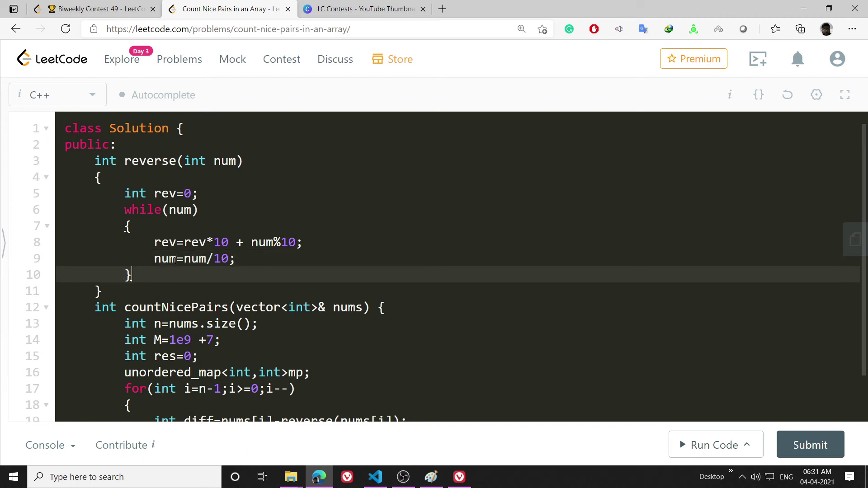
pyautogui.press('Return')
pyautogui.write('return re')
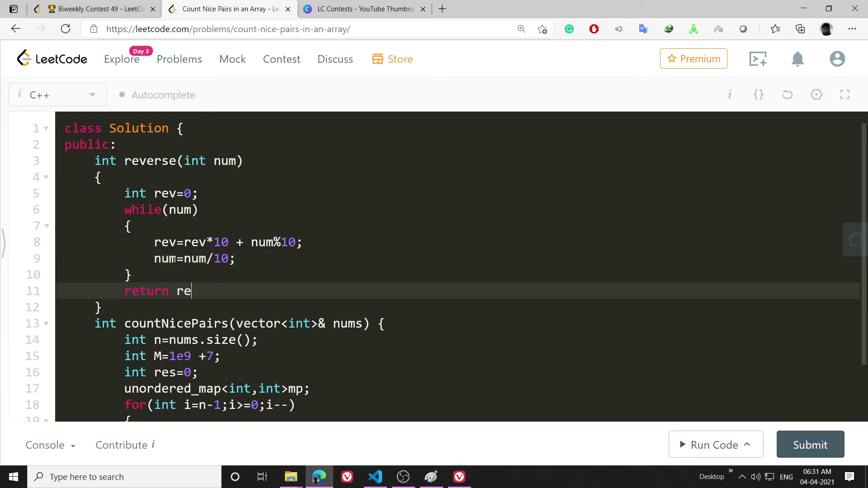
pyautogui.write('v;')
pyautogui.scroll(-3, 440, 271)
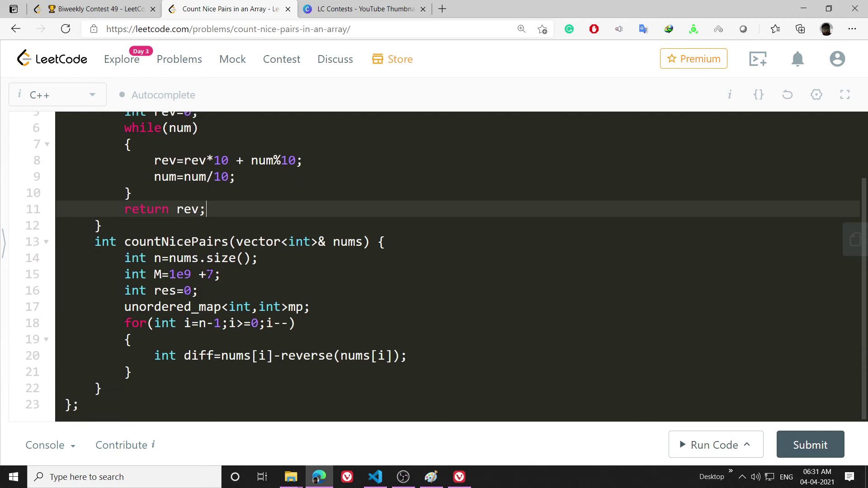
# Step: Add an if block for diff already in mp containing res=(res+mp[diff])%M
pyautogui.moveTo(280, 356); pyautogui.dragTo(408, 356)
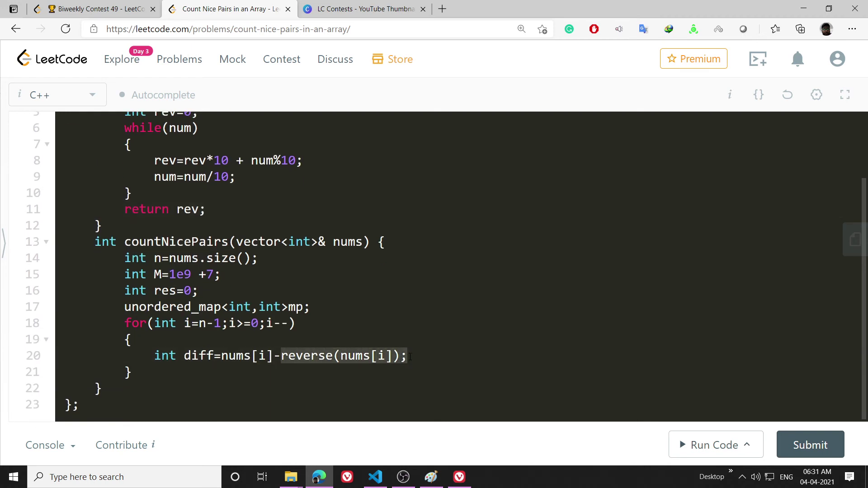
pyautogui.click(409, 356)
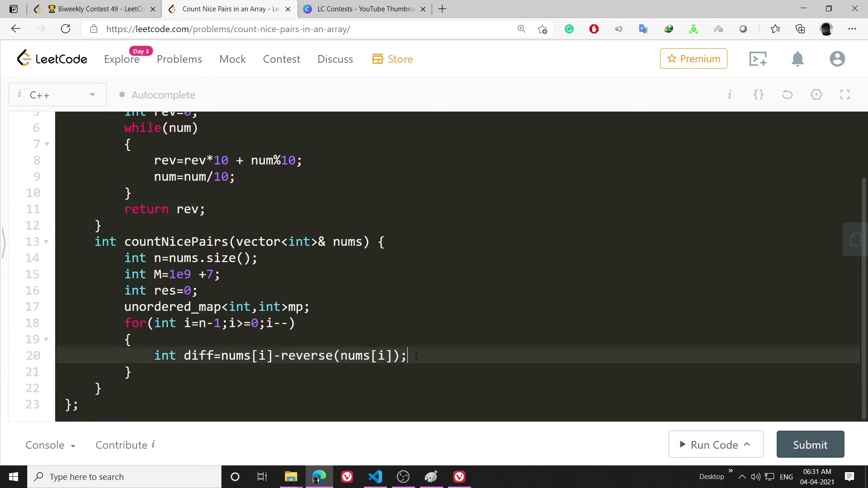
pyautogui.press('Return')
pyautogui.write('if')
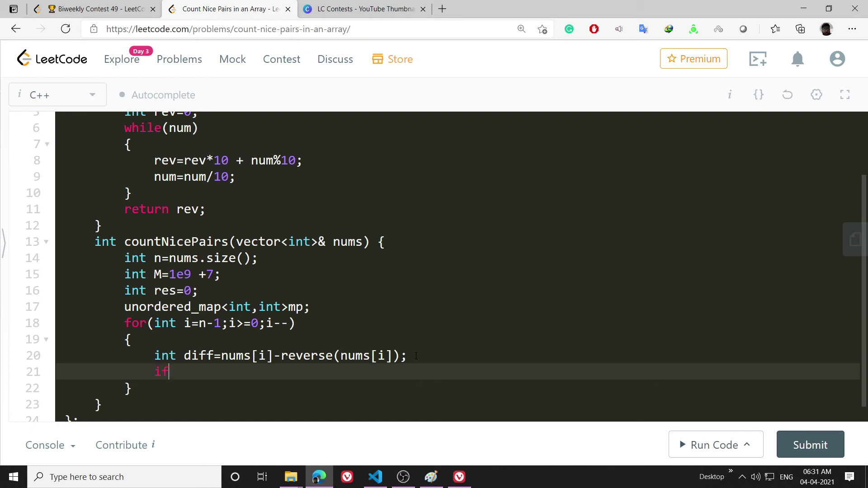
pyautogui.write('(mp.cou')
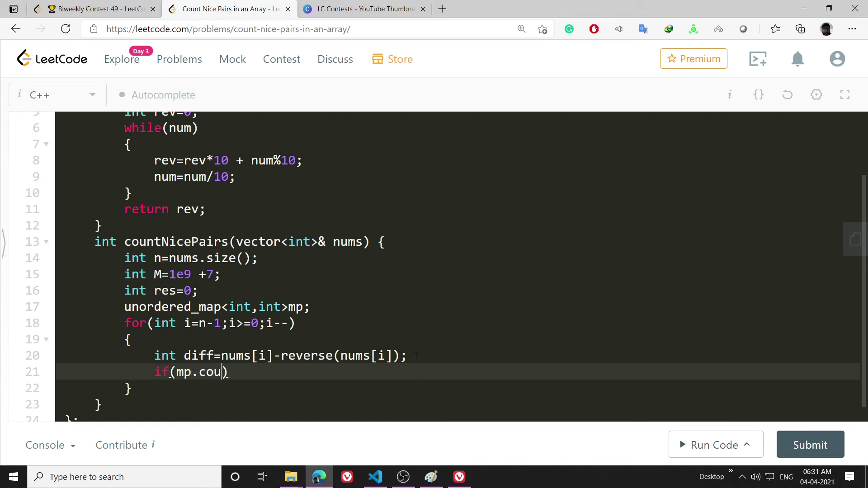
pyautogui.write('nt(')
pyautogui.write('diff')
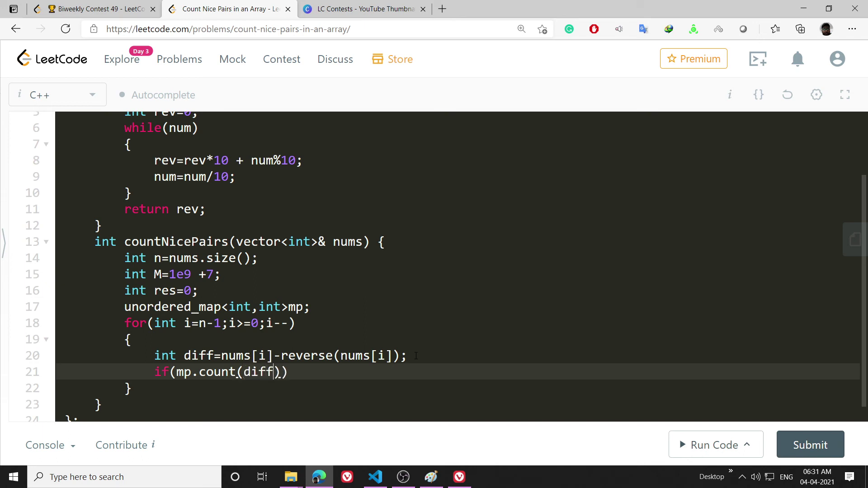
pyautogui.write(')==true')
pyautogui.press('Return')
pyautogui.write('{')
pyautogui.press('Return')
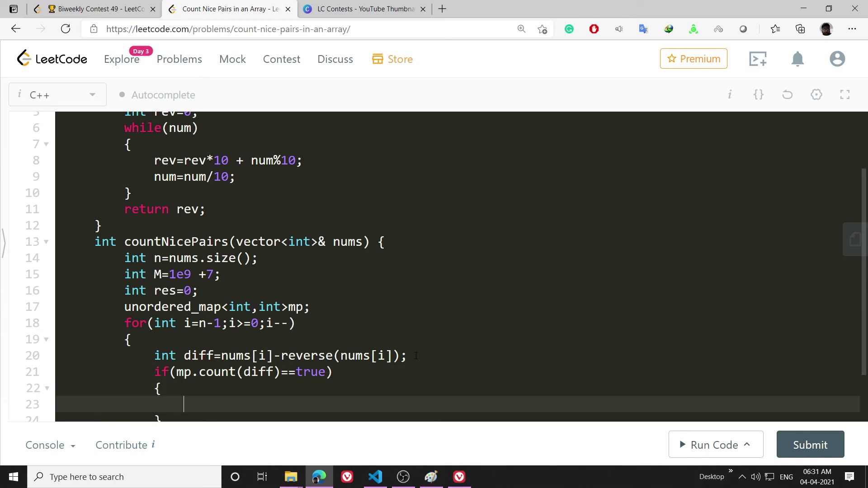
pyautogui.scroll(-2, 416, 356)
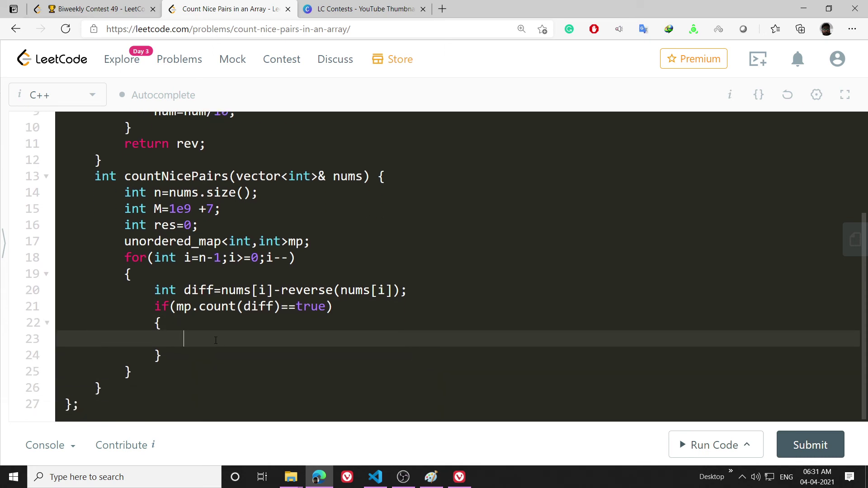
pyautogui.write('res')
pyautogui.write('=')
pyautogui.write('(res')
pyautogui.write('+mp[')
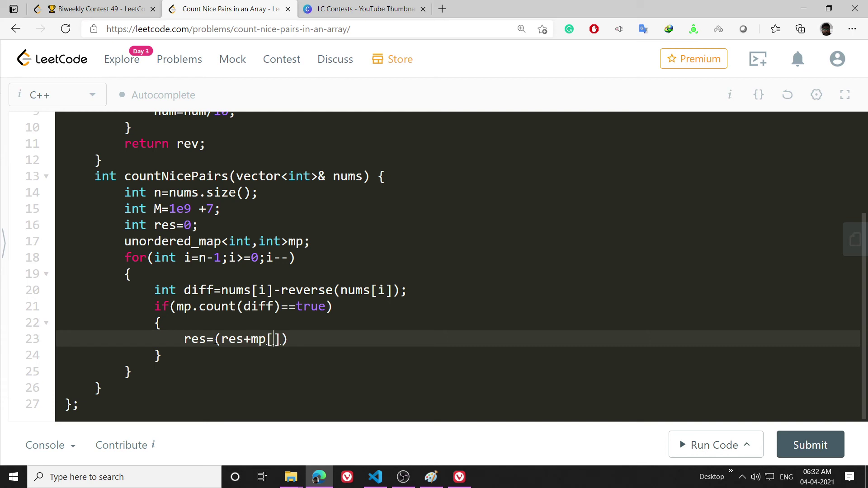
pyautogui.write('diff])')
pyautogui.write('%M;')
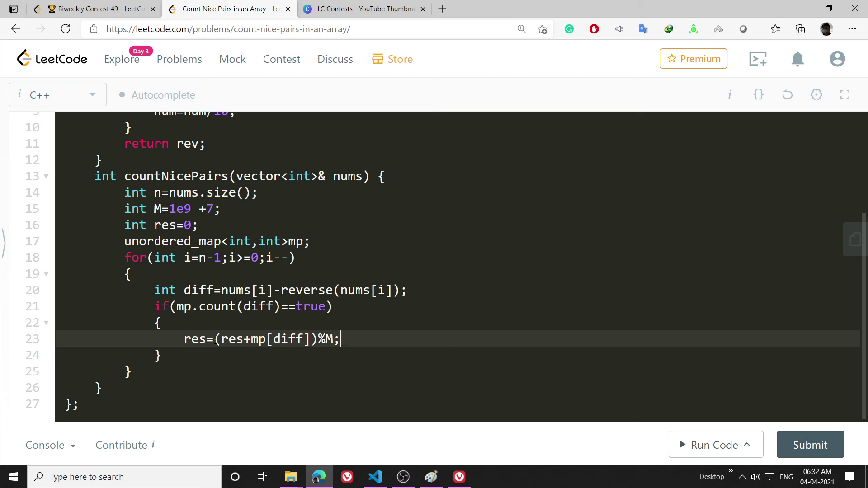
# Step: In Paint, draw a red arrow below the table and circle the two -18 cells
pyautogui.click(431, 476)
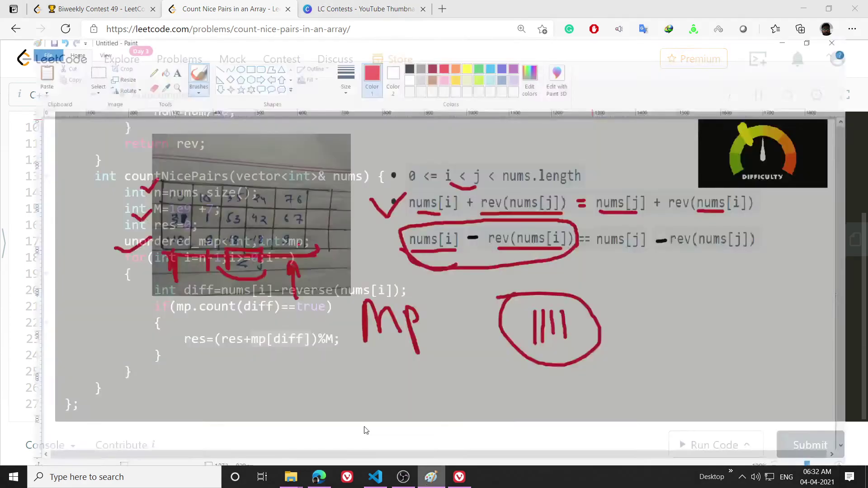
pyautogui.moveTo(154, 234); pyautogui.dragTo(154, 293)
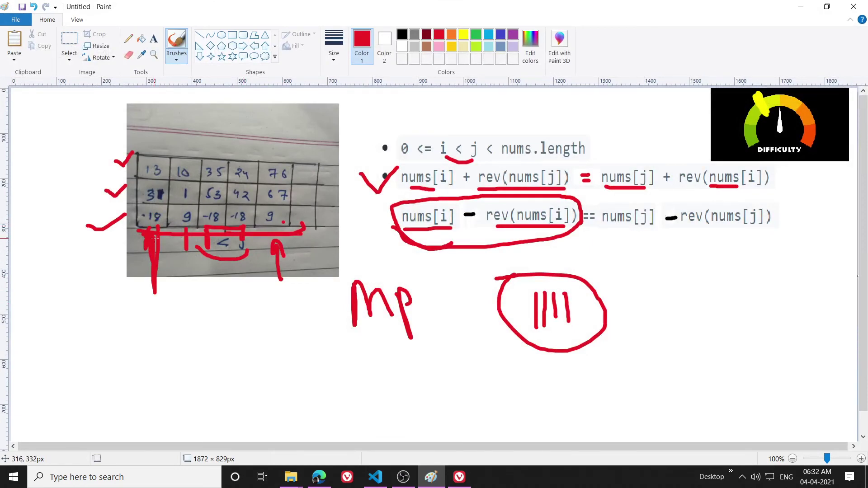
pyautogui.moveTo(211, 224); pyautogui.dragTo(209, 219)
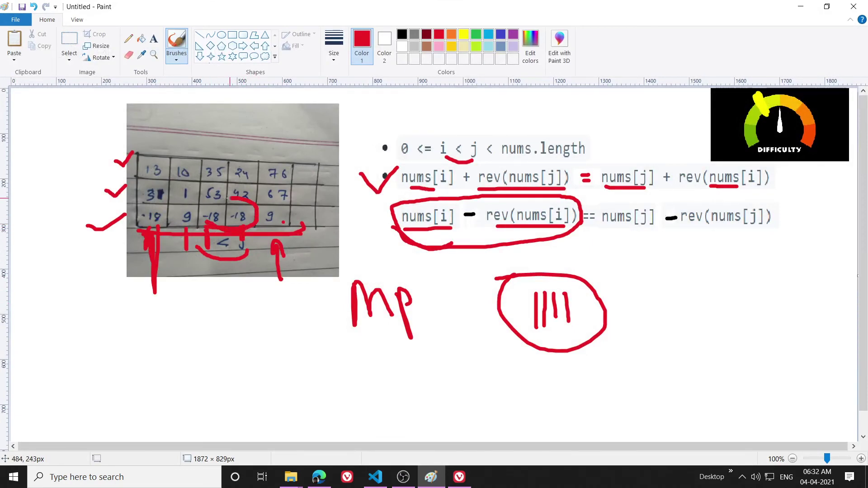
# Step: Add mp[diff]++; after the if block and return res; after the for loop
pyautogui.click(800, 6)
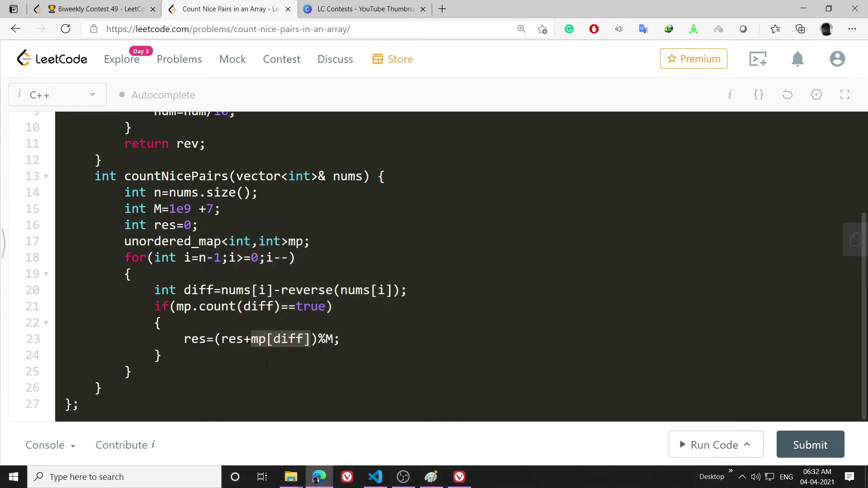
pyautogui.click(168, 360)
pyautogui.click(150, 372)
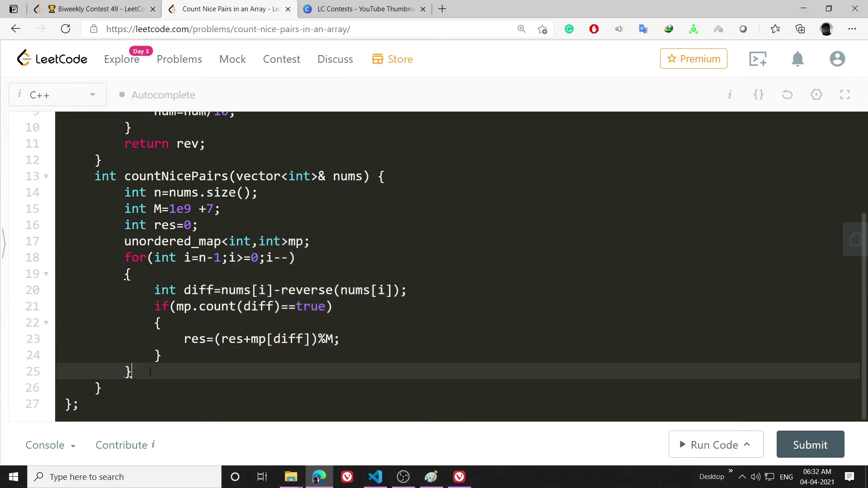
pyautogui.press('Return')
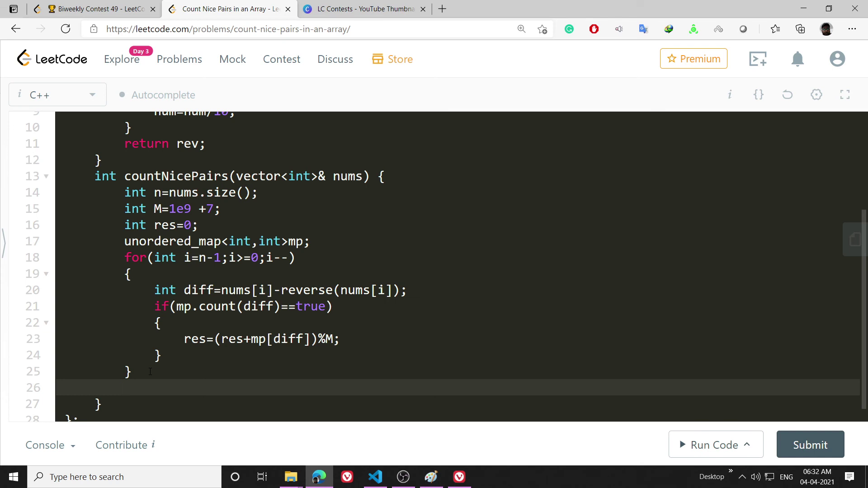
pyautogui.click(177, 354)
pyautogui.press('Return')
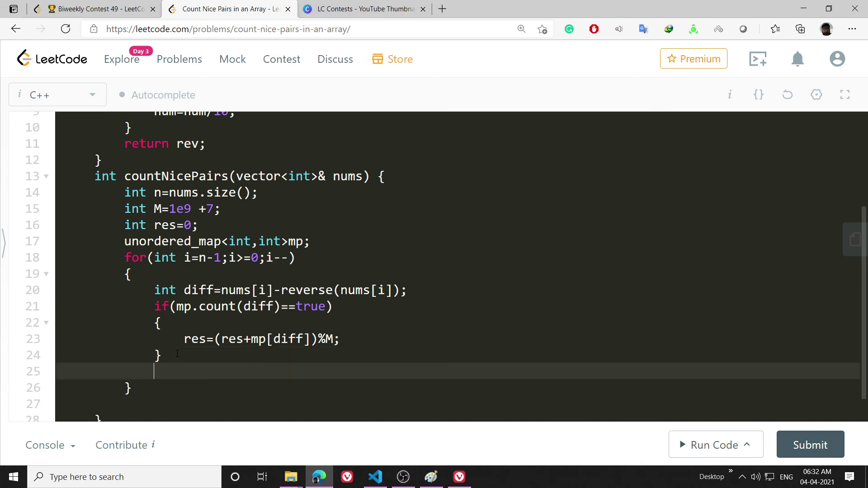
pyautogui.write('j')
pyautogui.press('BackSpace')
pyautogui.write('mp[')
pyautogui.write('diff]')
pyautogui.write('++;')
pyautogui.press('Down')
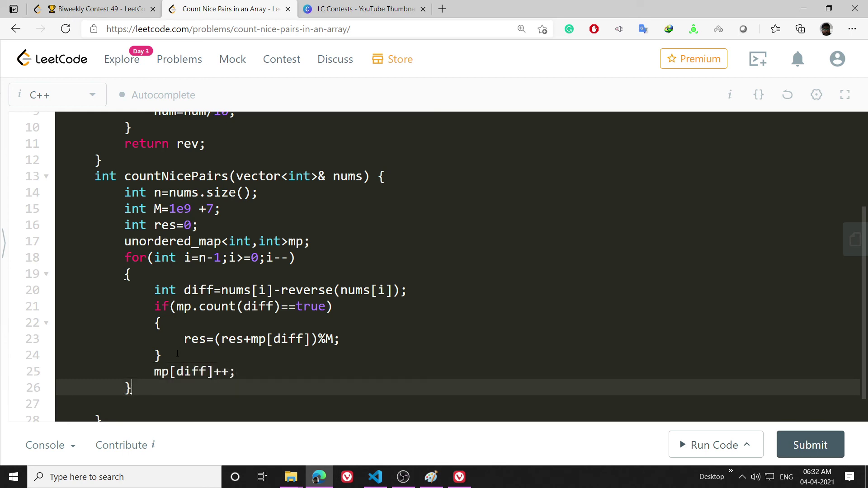
pyautogui.press('Down')
pyautogui.write('turn res;')
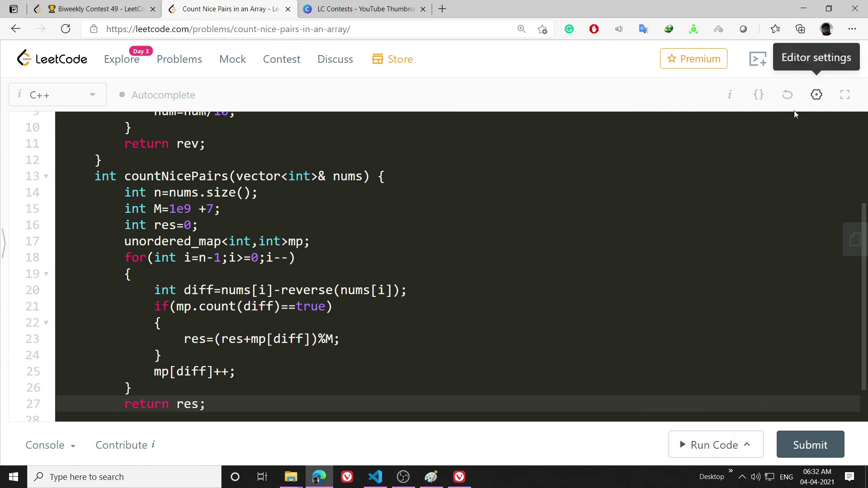
# Step: Set the editor font to 12px, run the sample test [42,11,1,97], and submit the solution
pyautogui.click(816, 95)
pyautogui.click(562, 146)
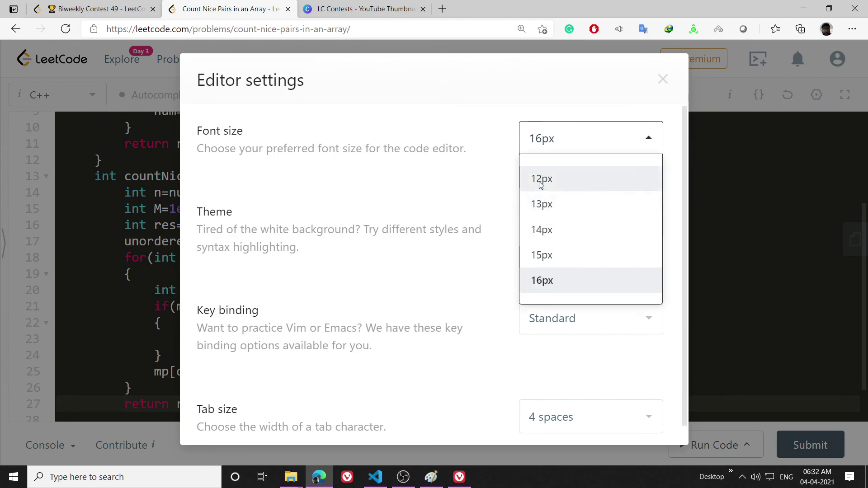
pyautogui.click(542, 180)
pyautogui.click(106, 207)
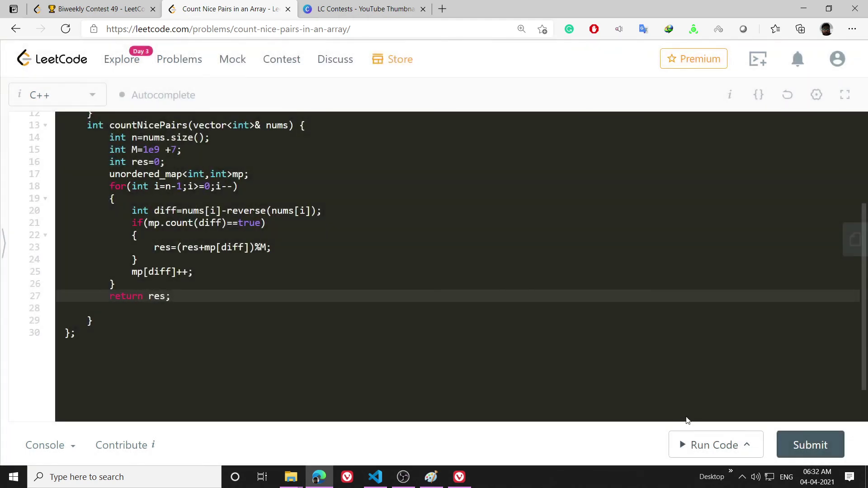
pyautogui.click(714, 445)
pyautogui.scroll(-2, 297, 229)
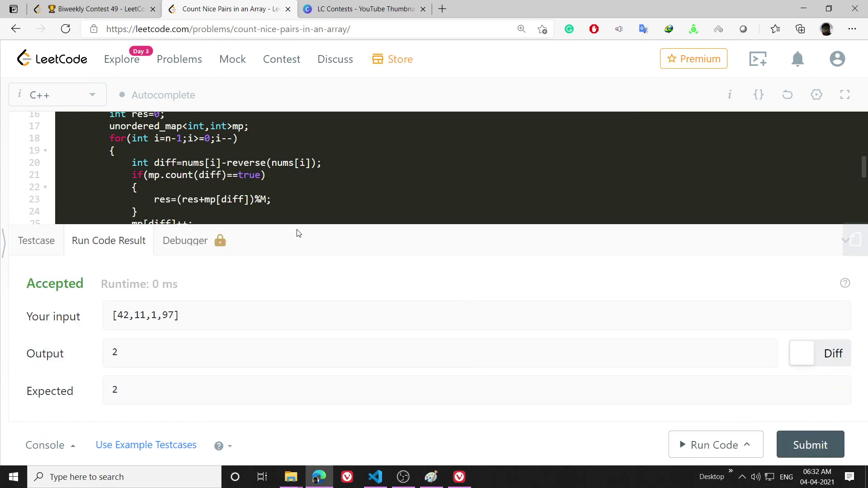
pyautogui.click(800, 444)
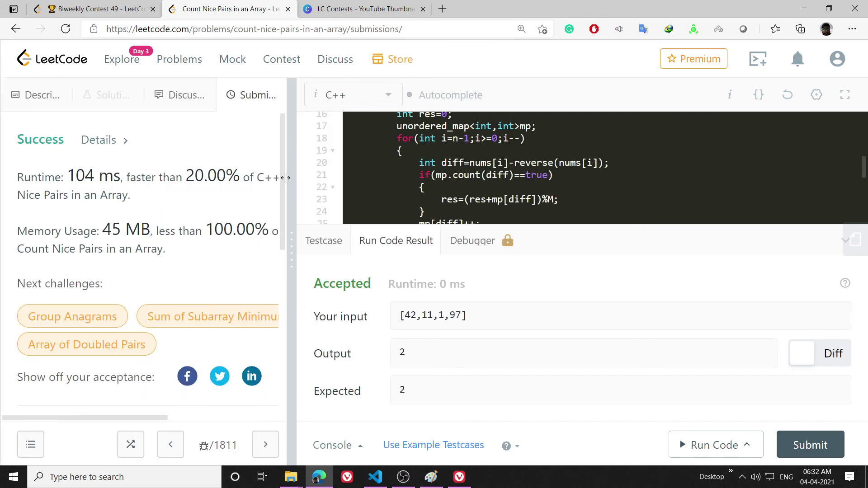
pyautogui.moveTo(136, 419)
pyautogui.mouseDown()
pyautogui.moveTo(199, 429)
pyautogui.moveTo(50, 405)
pyautogui.mouseUp()
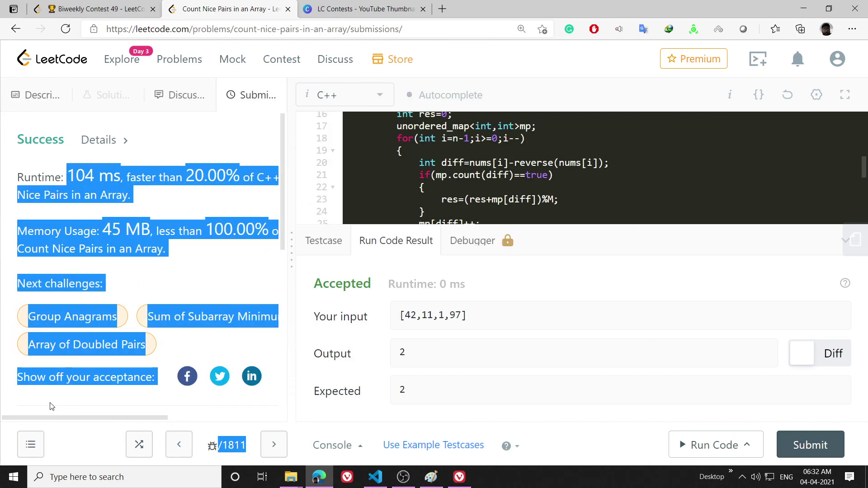
# Step: Collapse the submission and result panels to widen the code, then bring up Paint and OBS
pyautogui.click(228, 234)
pyautogui.moveTo(288, 206); pyautogui.dragTo(55, 210)
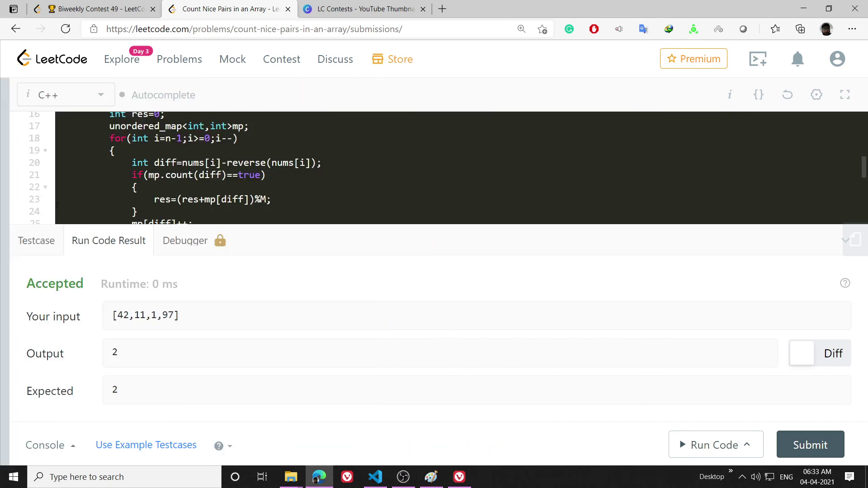
pyautogui.click(845, 240)
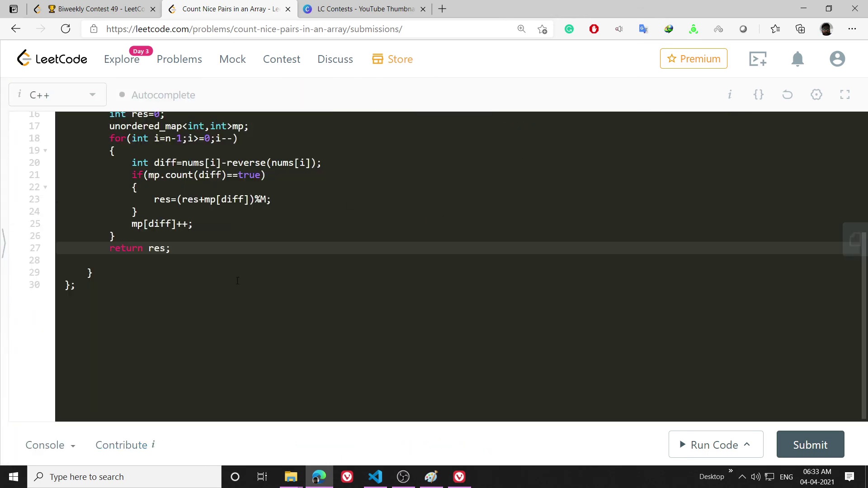
pyautogui.scroll(2, 356, 320)
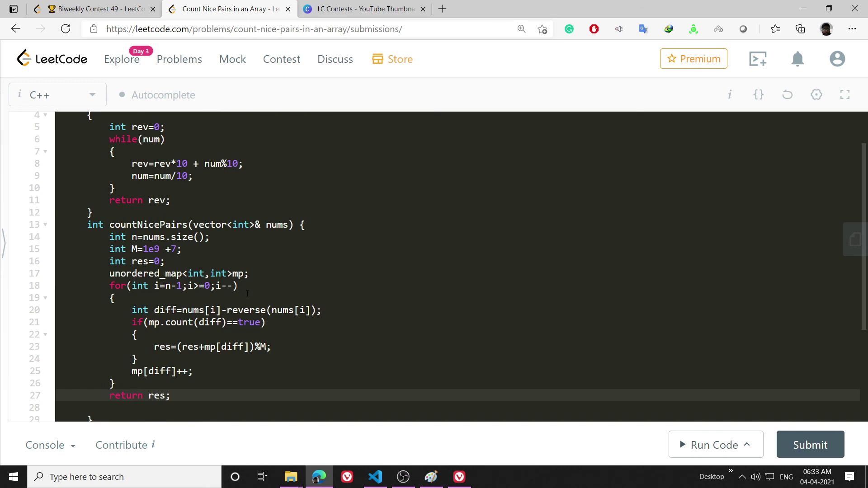
pyautogui.scroll(2, 357, 320)
pyautogui.scroll(-2, 357, 320)
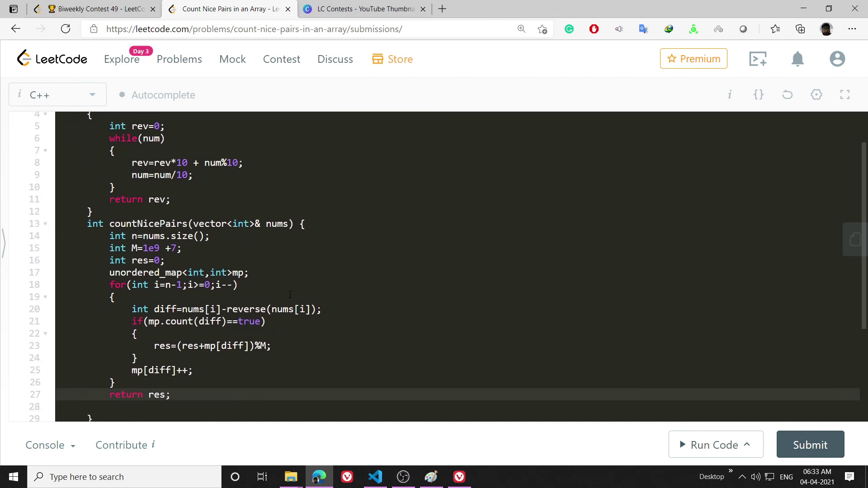
pyautogui.click(431, 477)
pyautogui.click(403, 477)
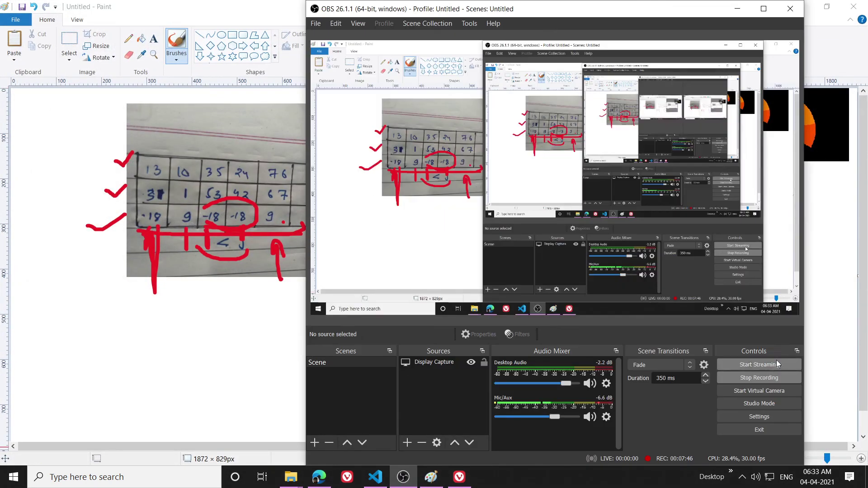